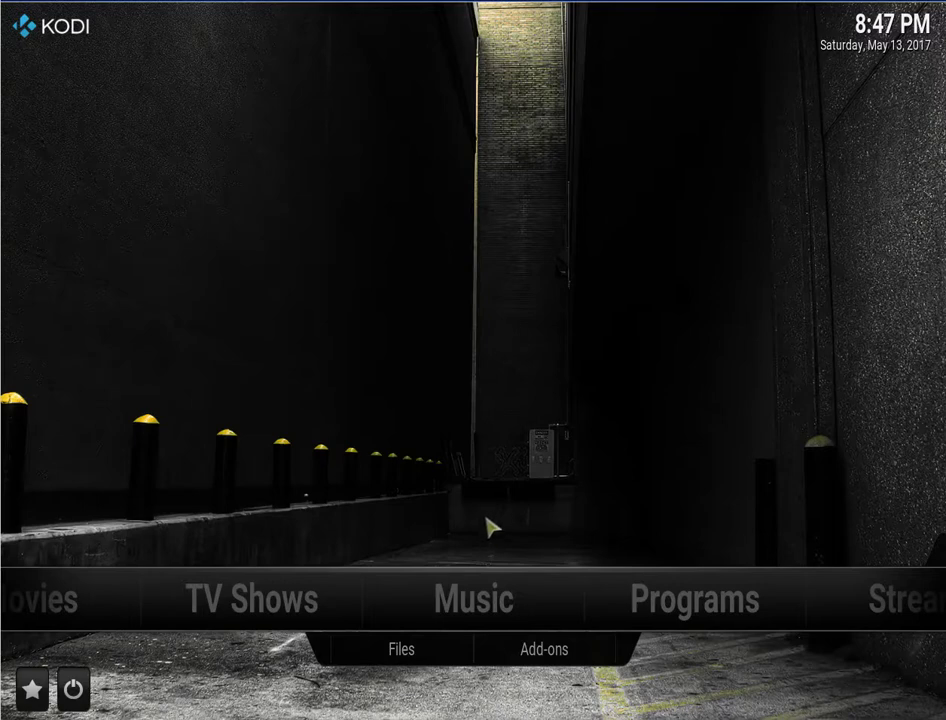
- Start adding a new music source from the Music files area and browse for its location
left_click(417, 660)
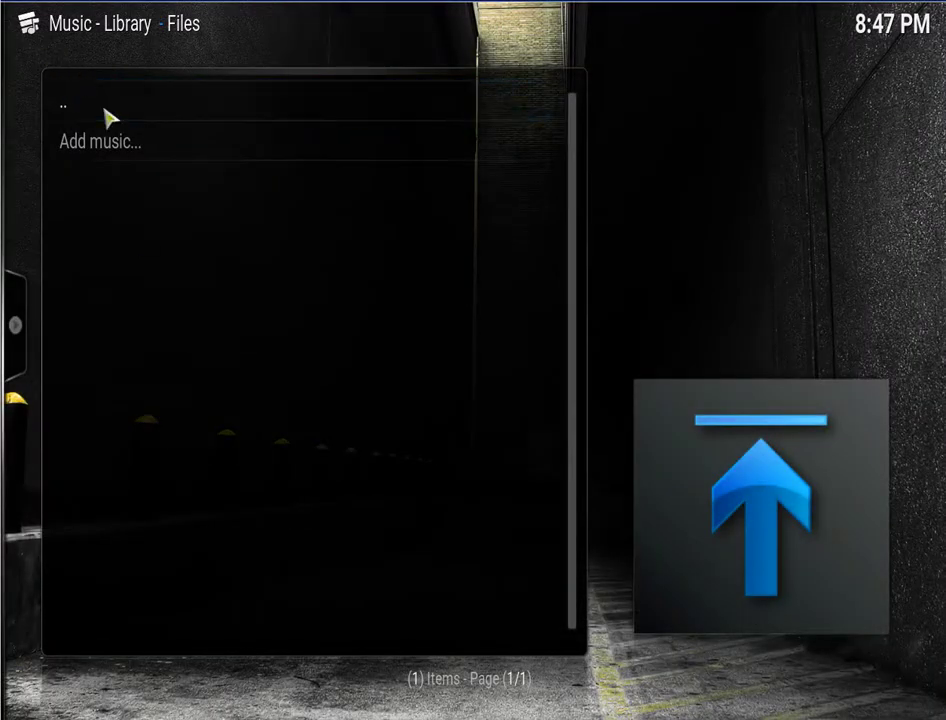
left_click(161, 158)
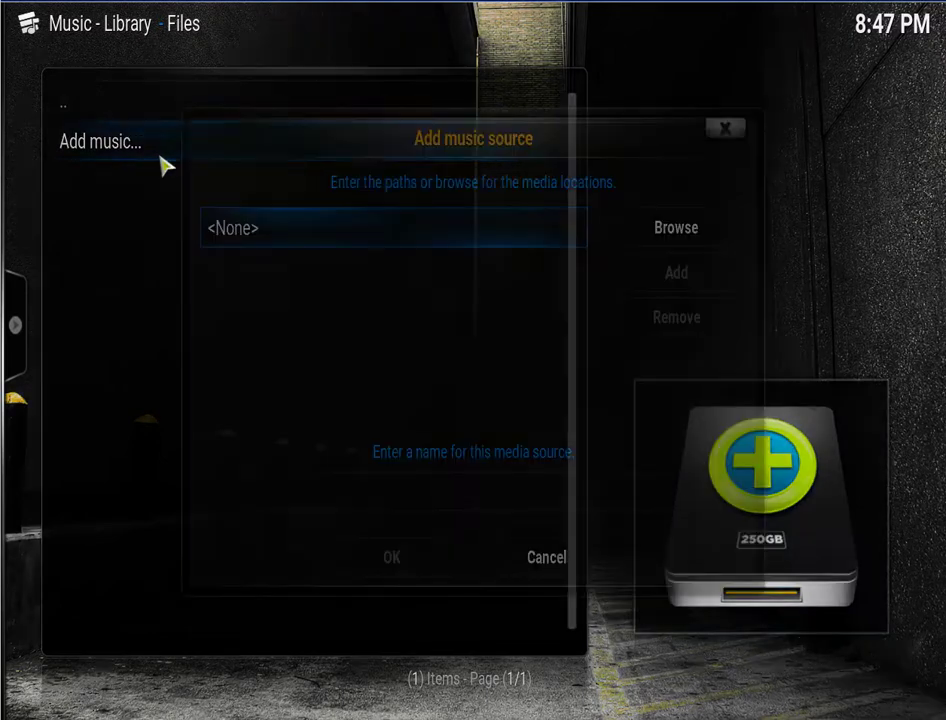
left_click(662, 232)
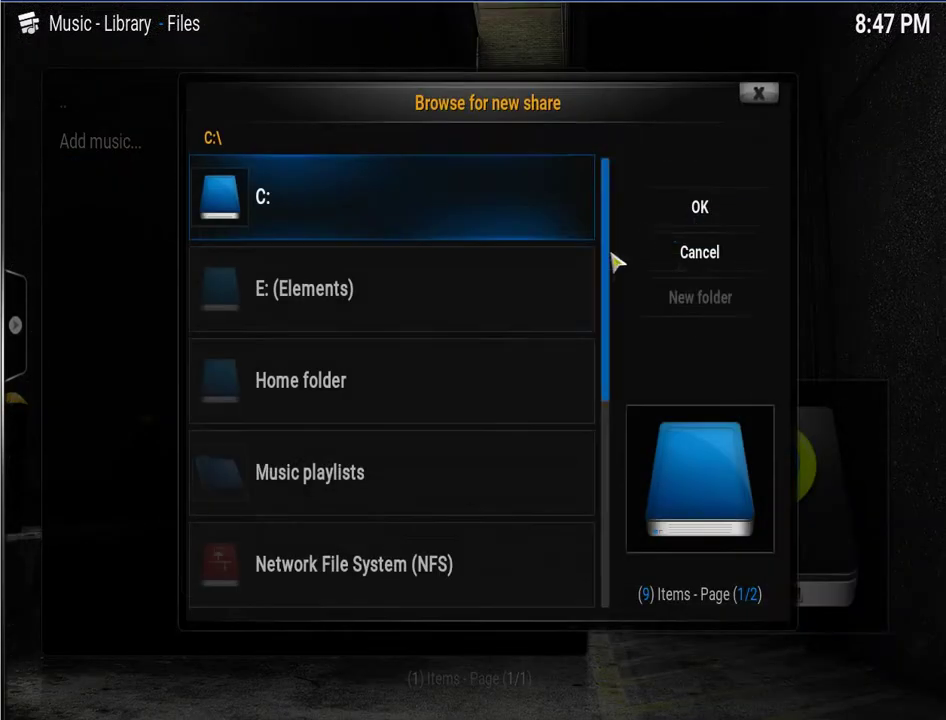
- Choose the folder C:\Users\user\Music\Insane Clown Posse as the path of the new music source
scroll(398, 338, "down", 1)
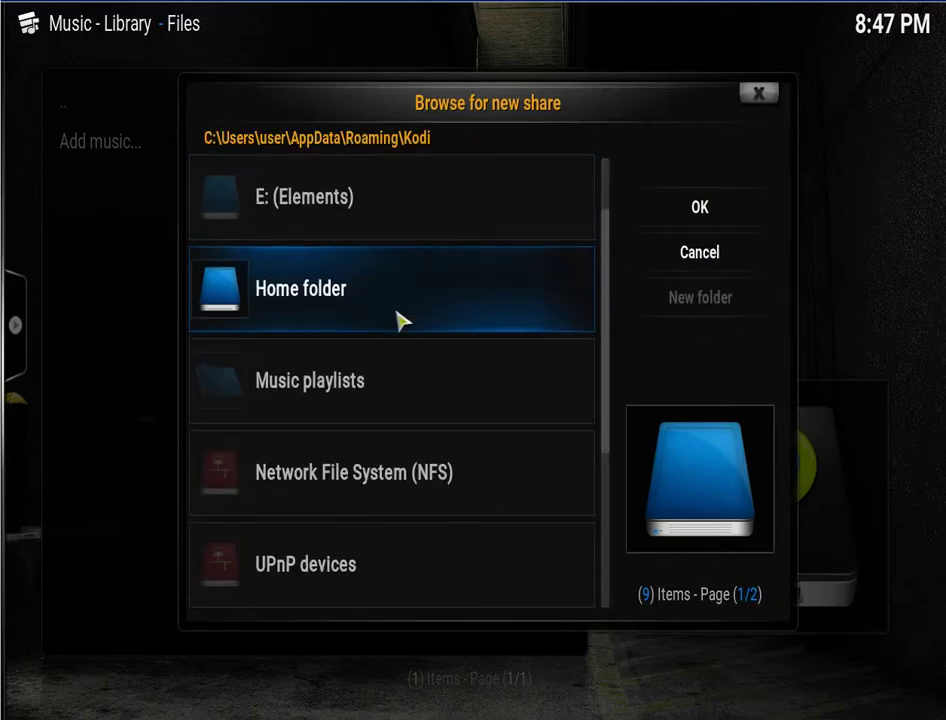
scroll(403, 318, "up", 1)
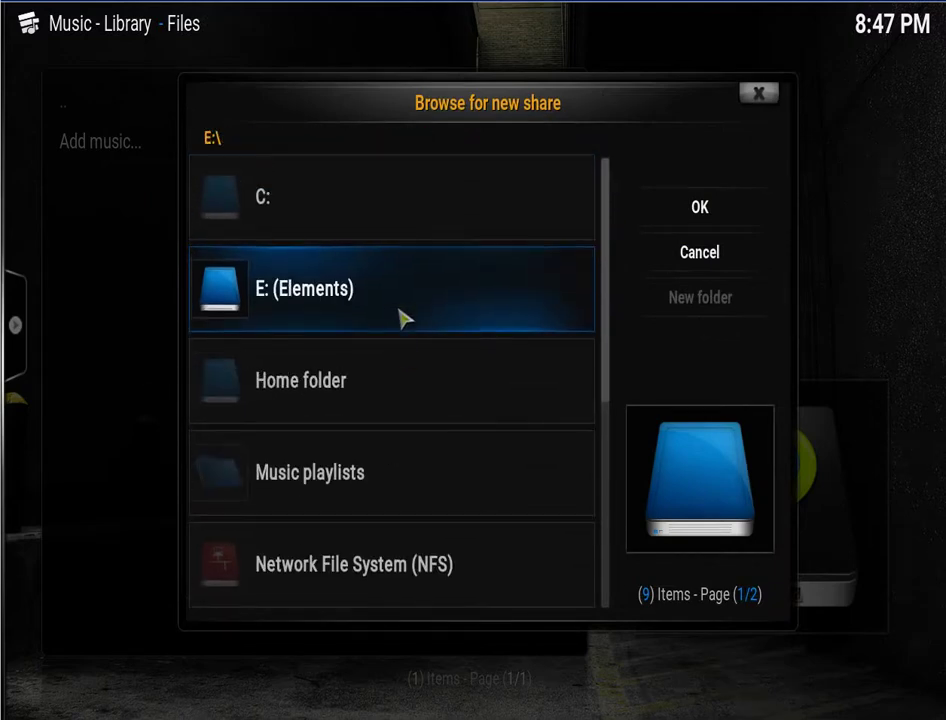
left_click(395, 217)
scroll(392, 421, "down", 2)
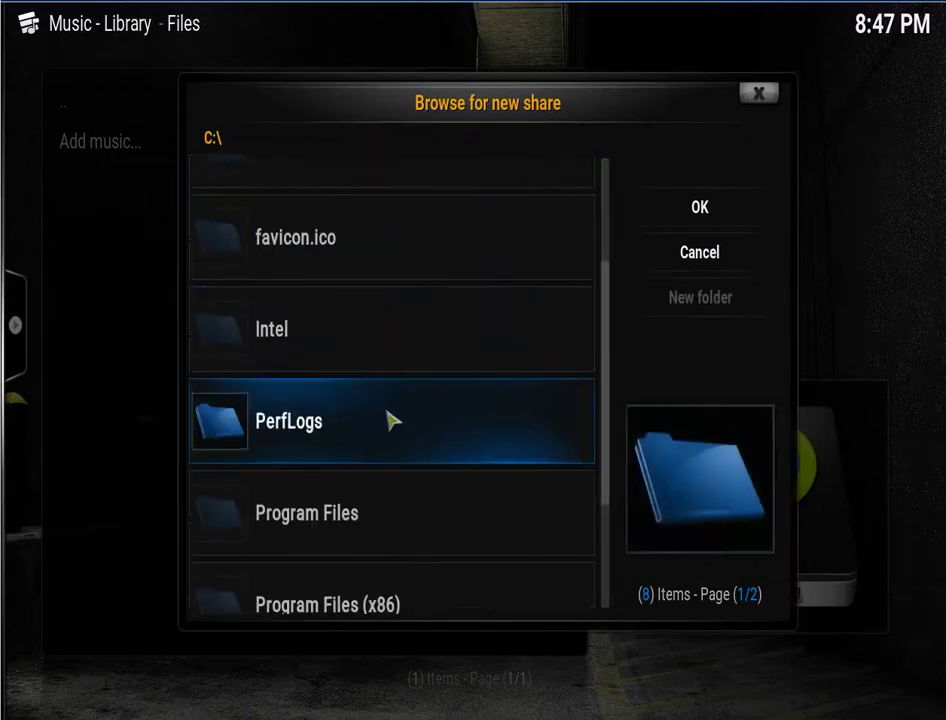
scroll(390, 428, "down", 3)
left_click(379, 455)
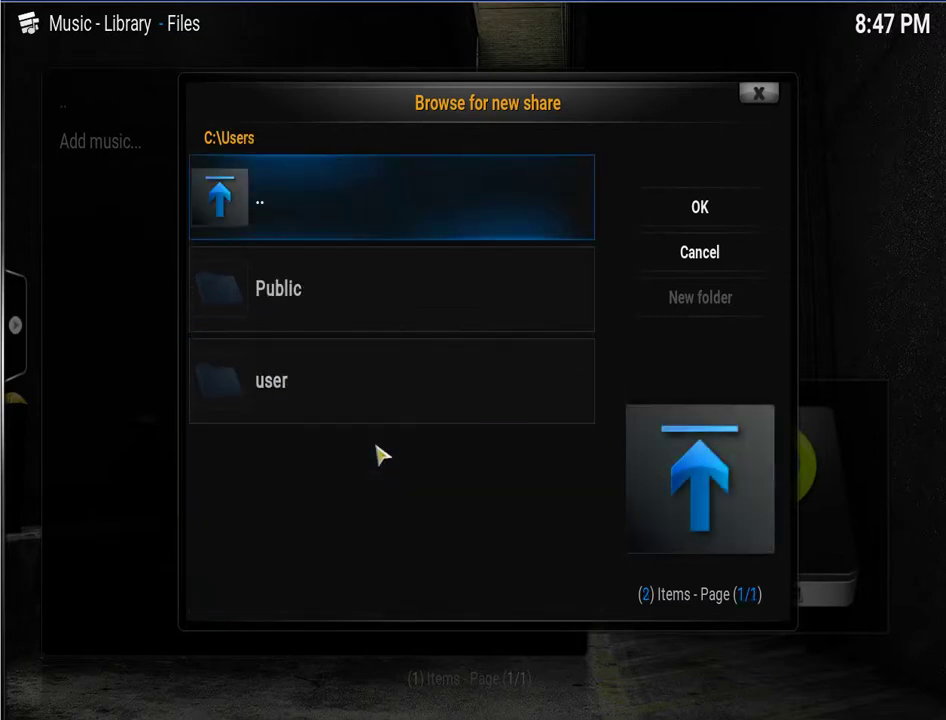
left_click(377, 414)
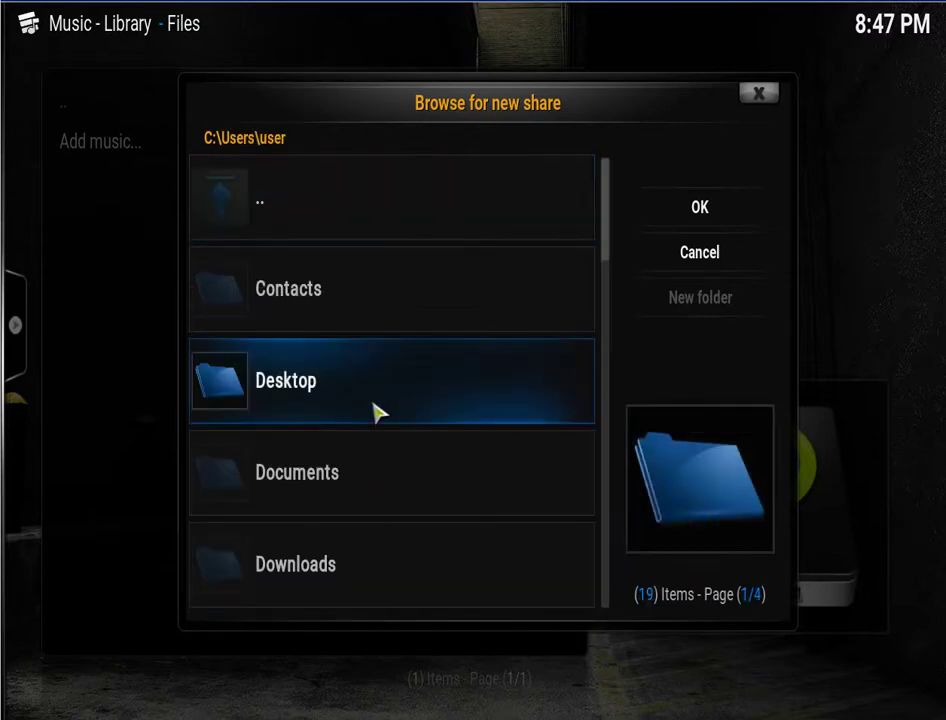
scroll(378, 412, "down", 9)
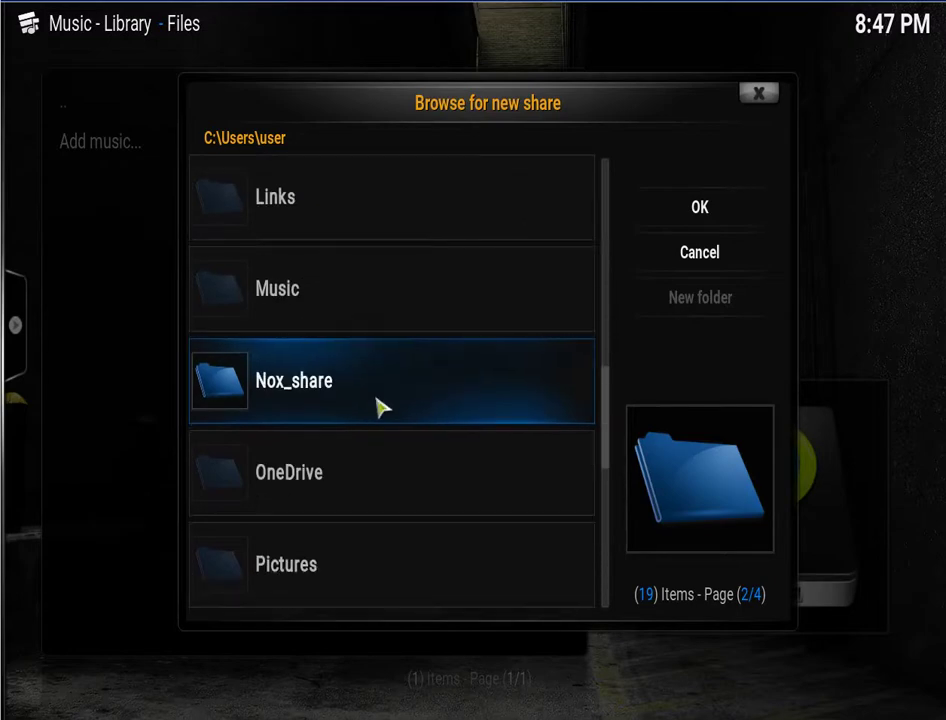
left_click(376, 323)
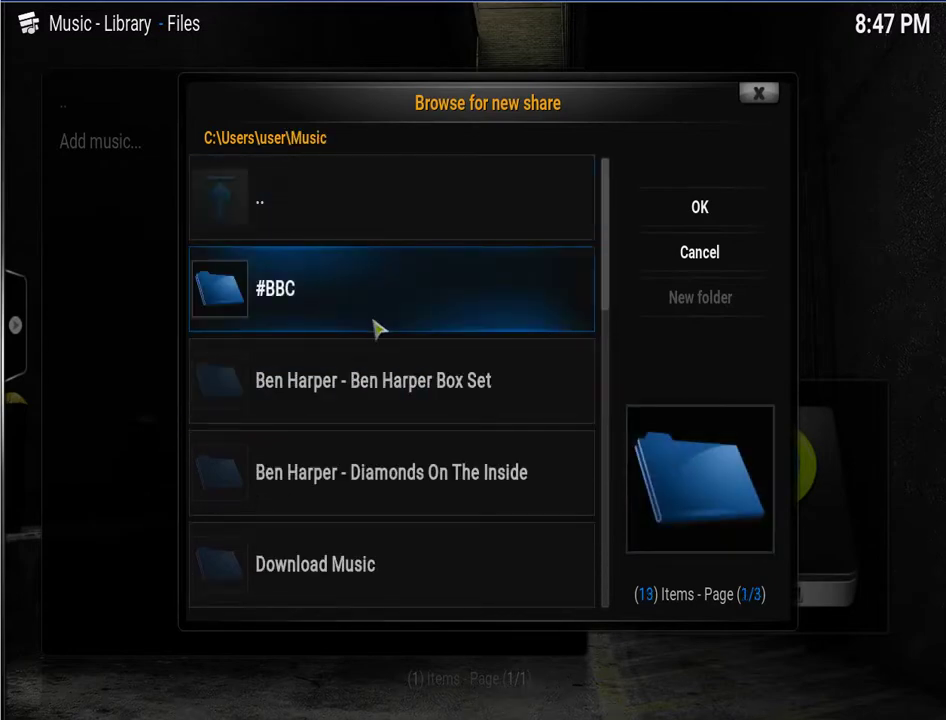
scroll(378, 340, "down", 4)
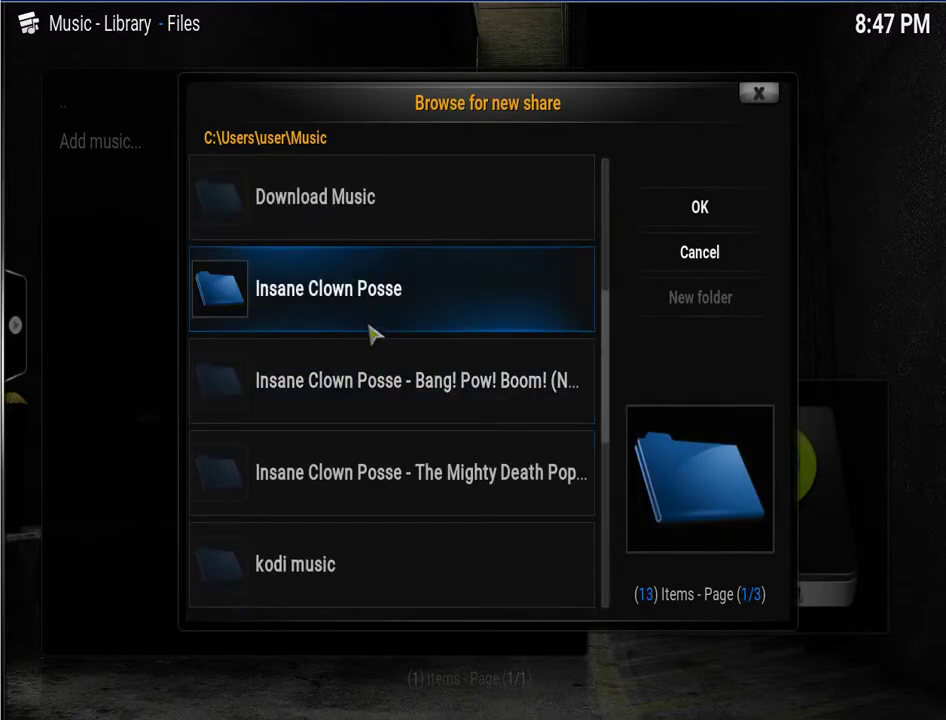
left_click(376, 312)
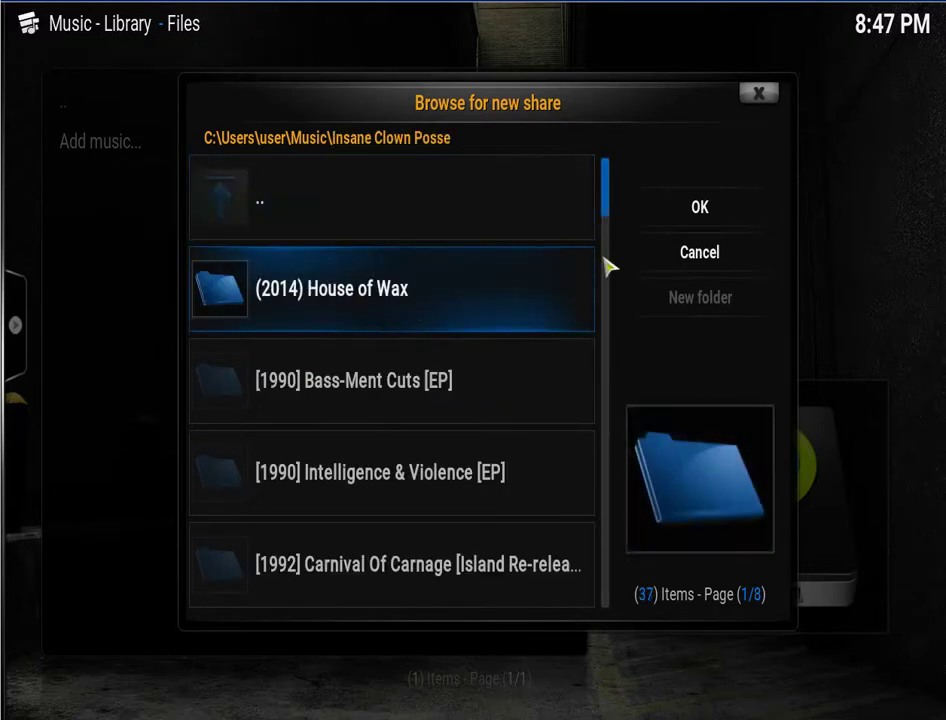
left_click(759, 211)
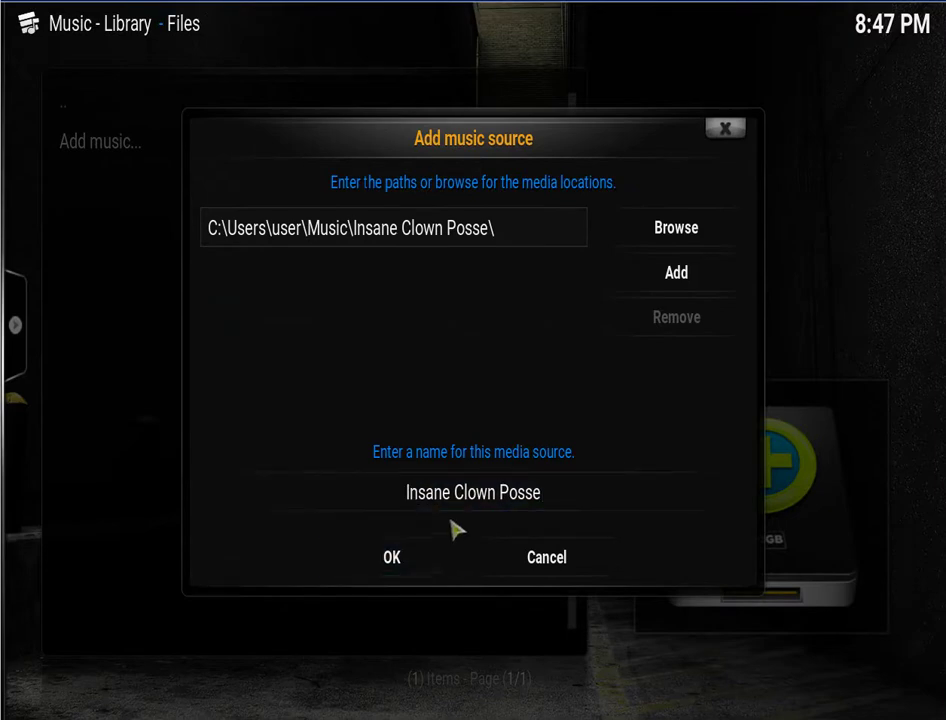
- Save the Insane Clown Posse music source and add its media to the library
left_click(405, 555)
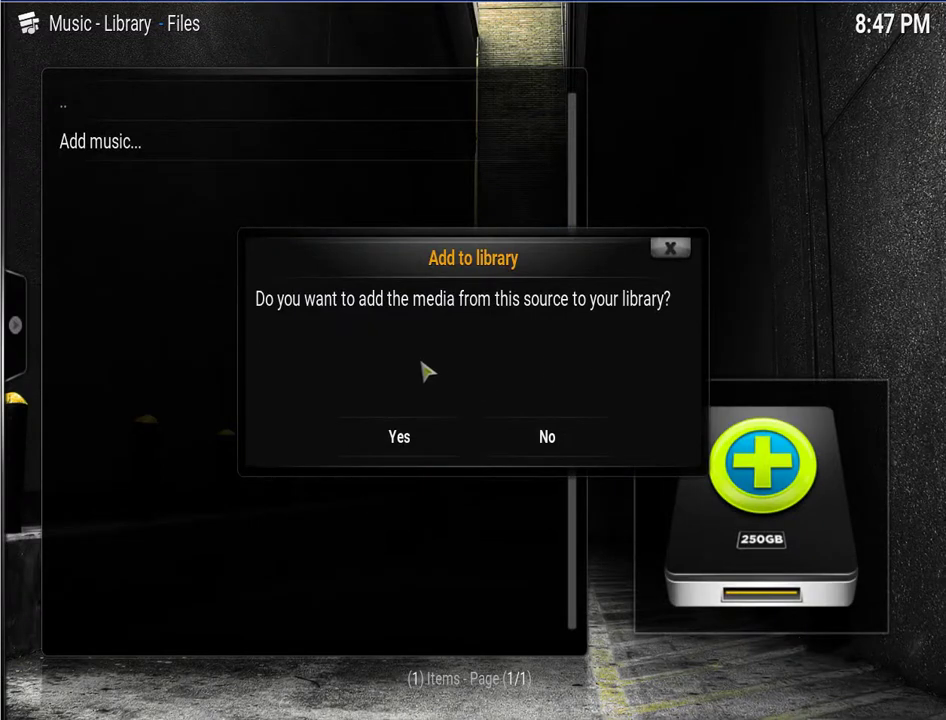
left_click(401, 434)
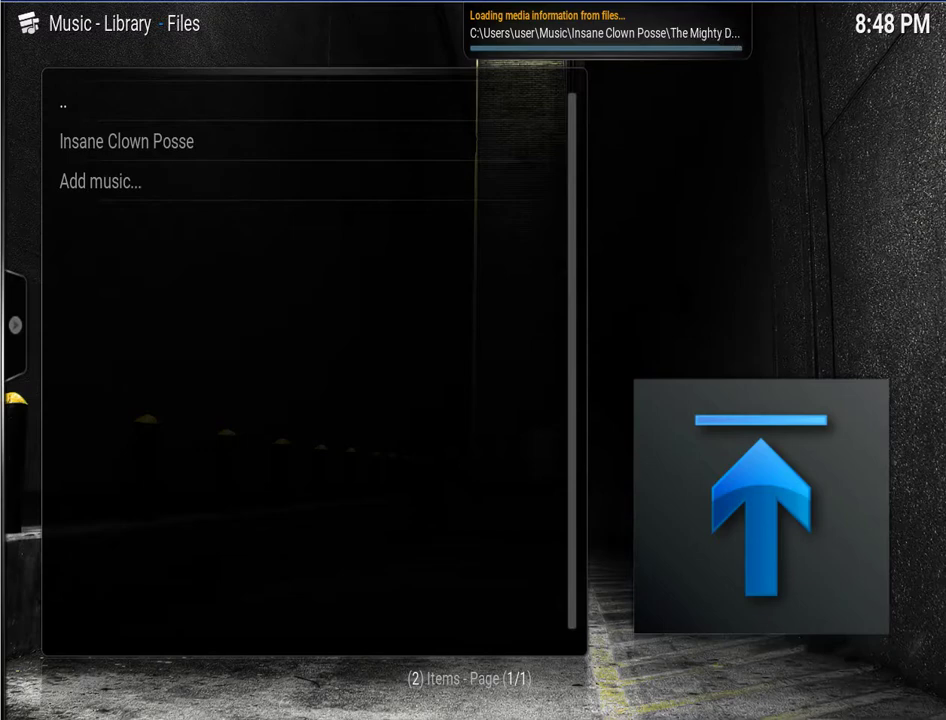
key("Down")
key("Down")
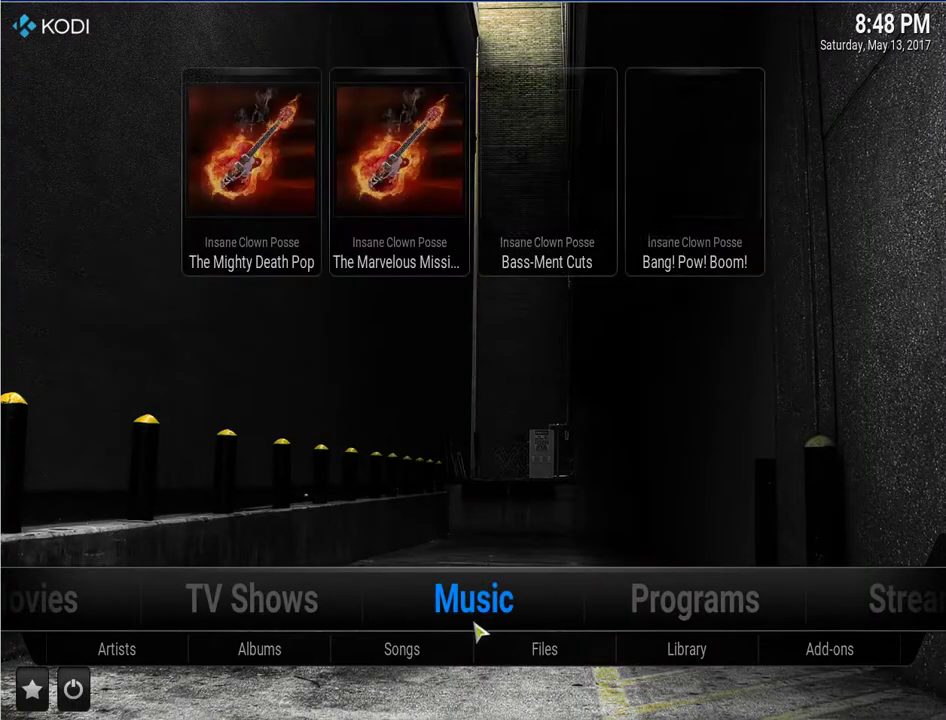
- Browse through the Insane Clown Posse albums shown for Music on the home screen
scroll(460, 265, "down", 4)
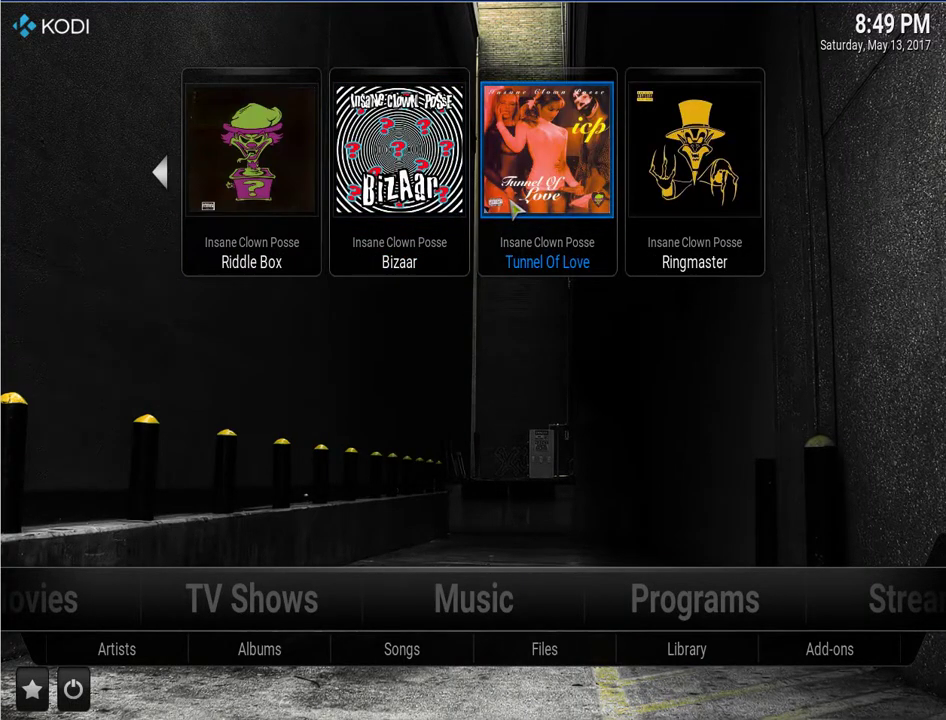
scroll(514, 210, "up", 5)
scroll(512, 205, "down", 5)
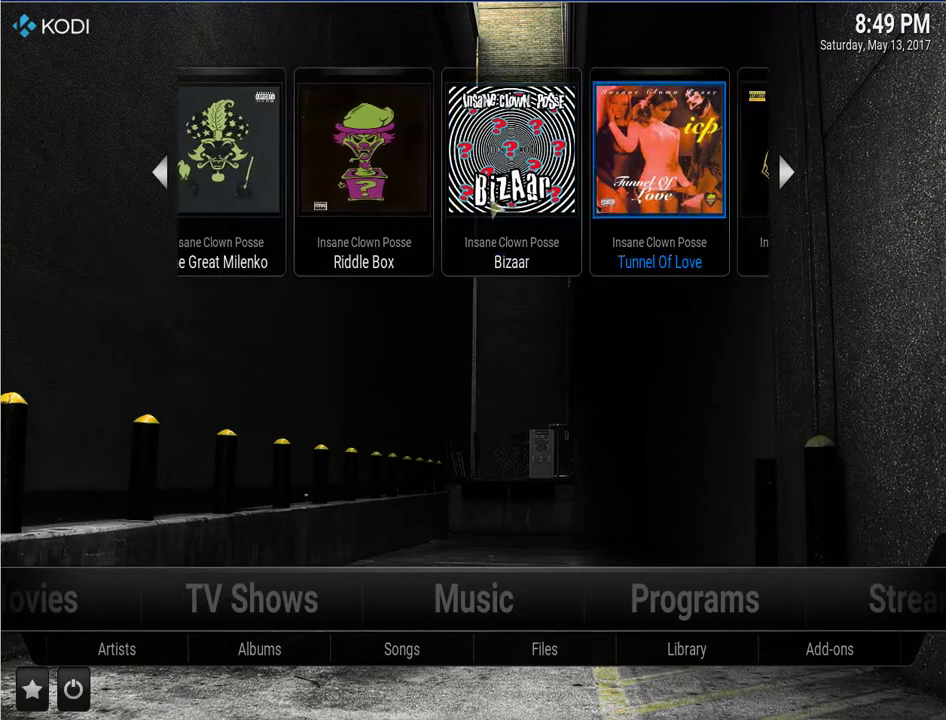
scroll(492, 208, "up", 5)
scroll(492, 206, "up", 2)
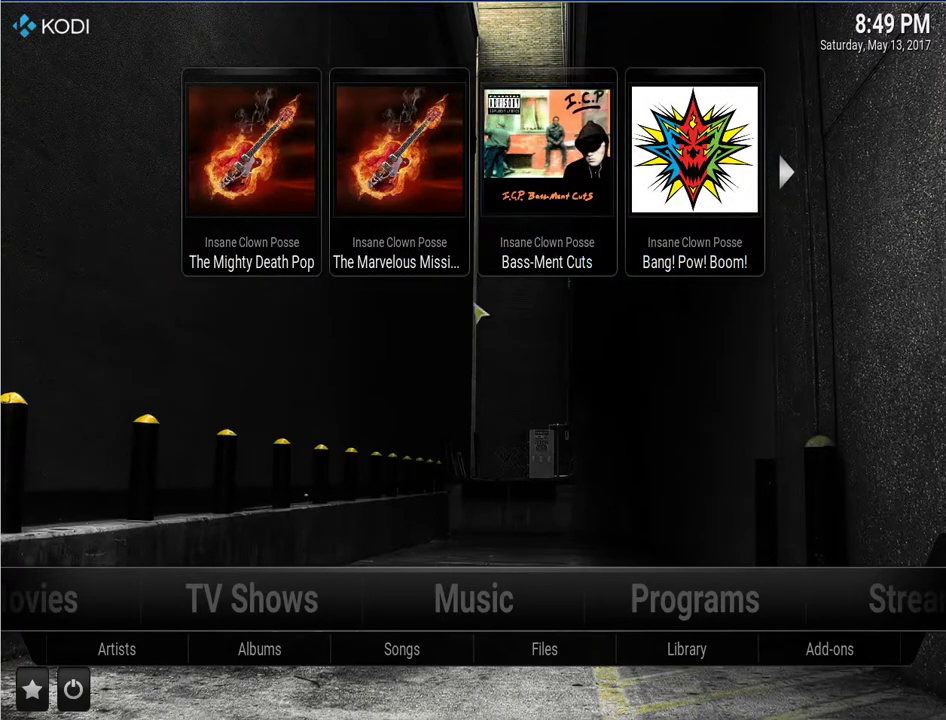
- Remove the Insane Clown Posse source from the music files, along with all its items in the library
left_click(519, 653)
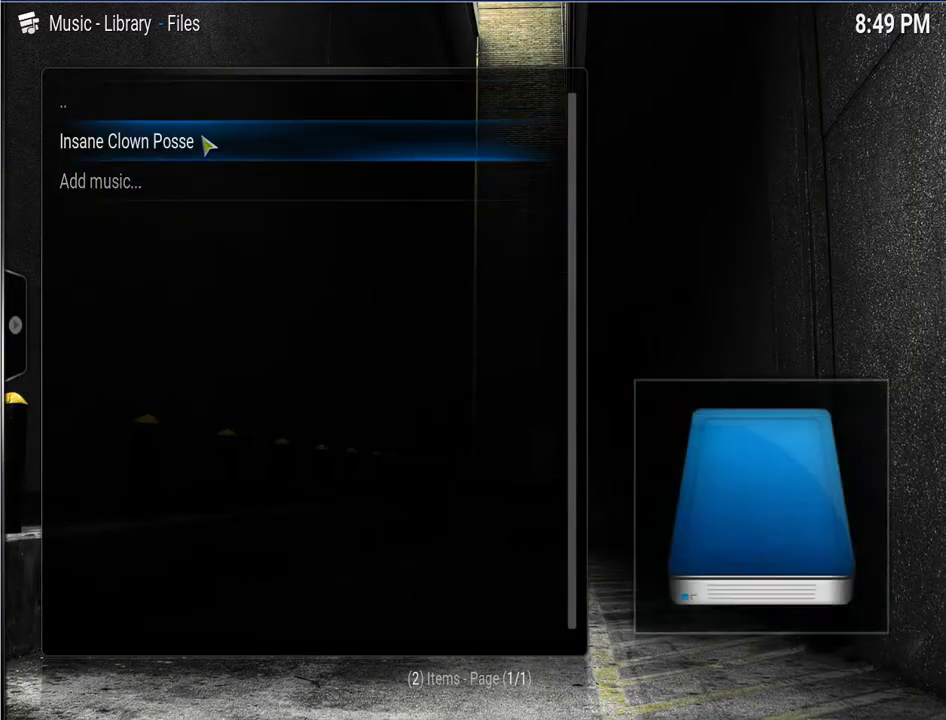
right_click(206, 144)
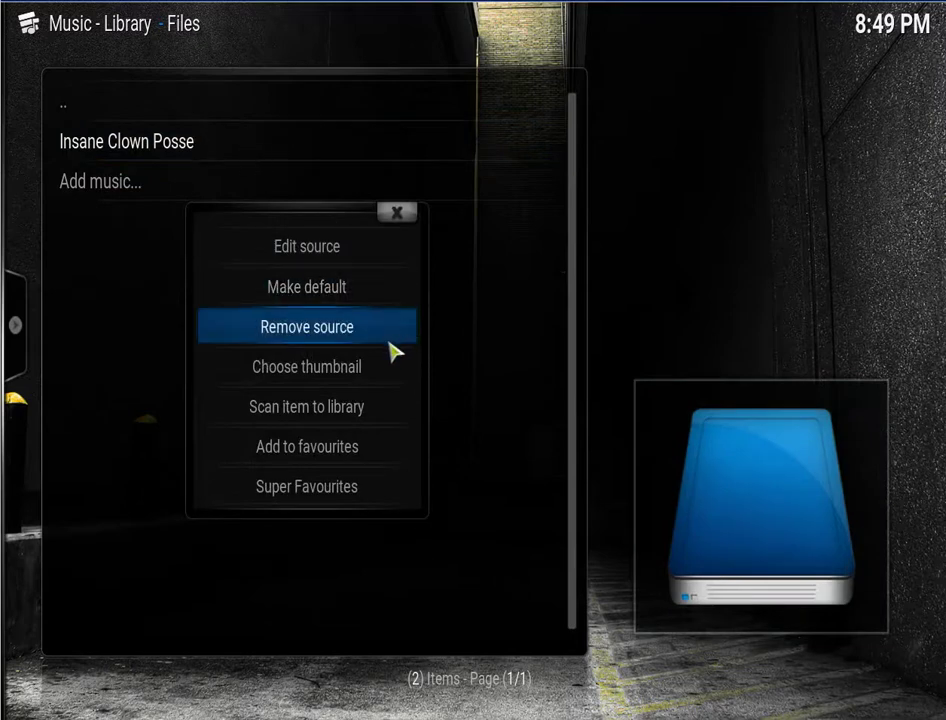
left_click(381, 345)
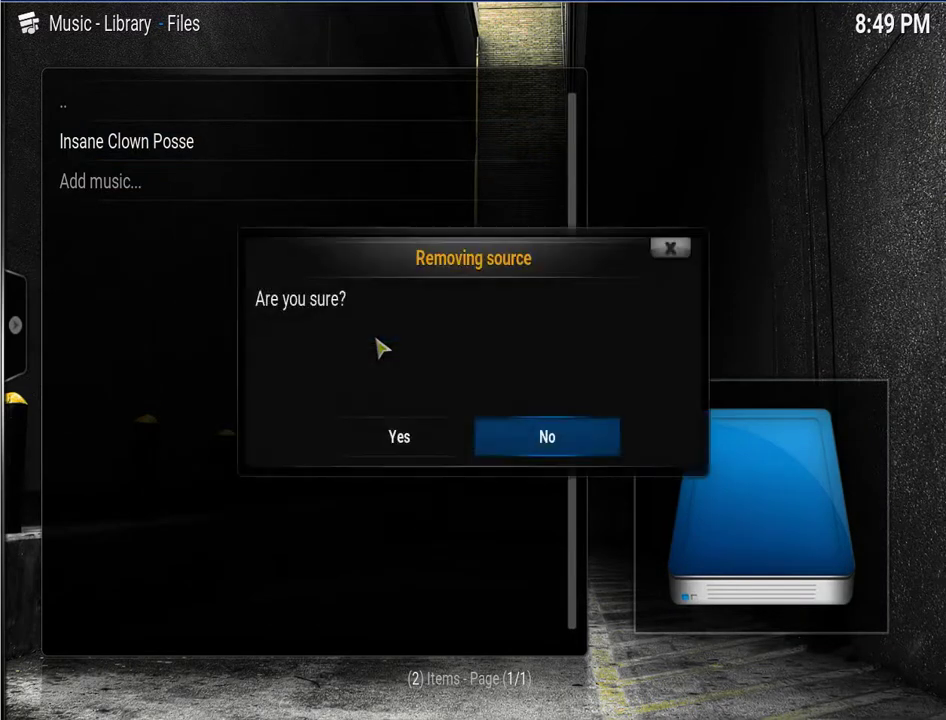
left_click(440, 458)
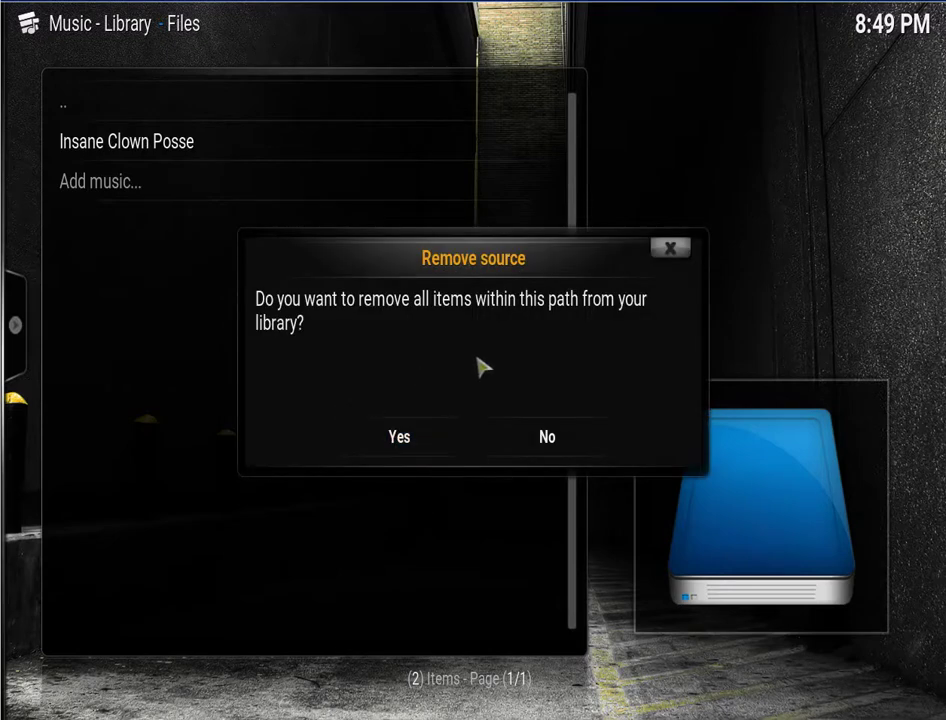
left_click(428, 428)
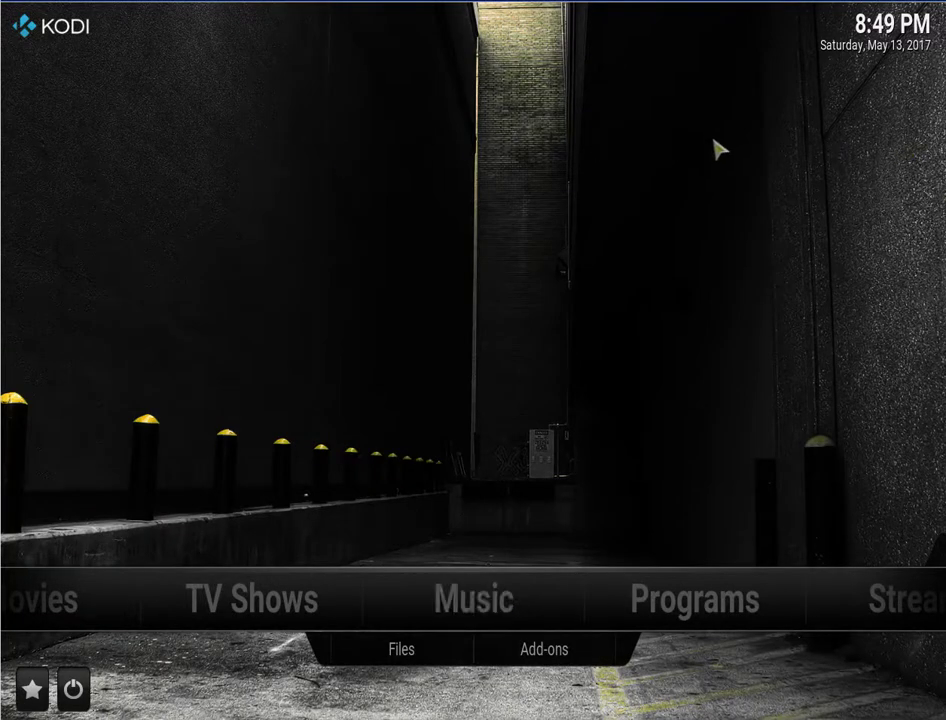
- Go from the music files to the music add-ons and open the Music Box add-on
left_click(480, 623)
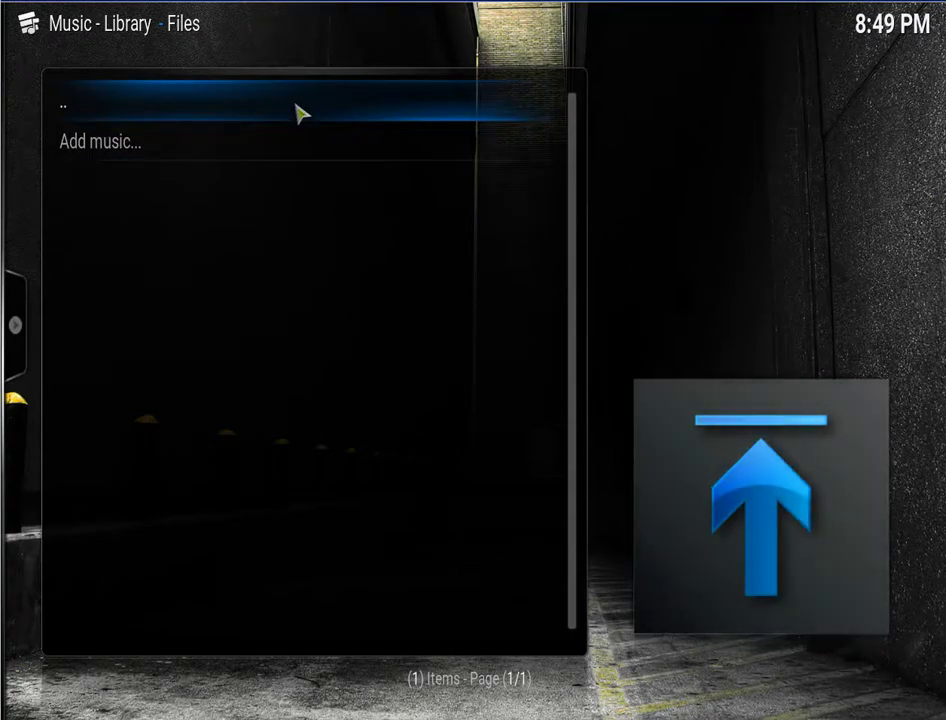
left_click(301, 113)
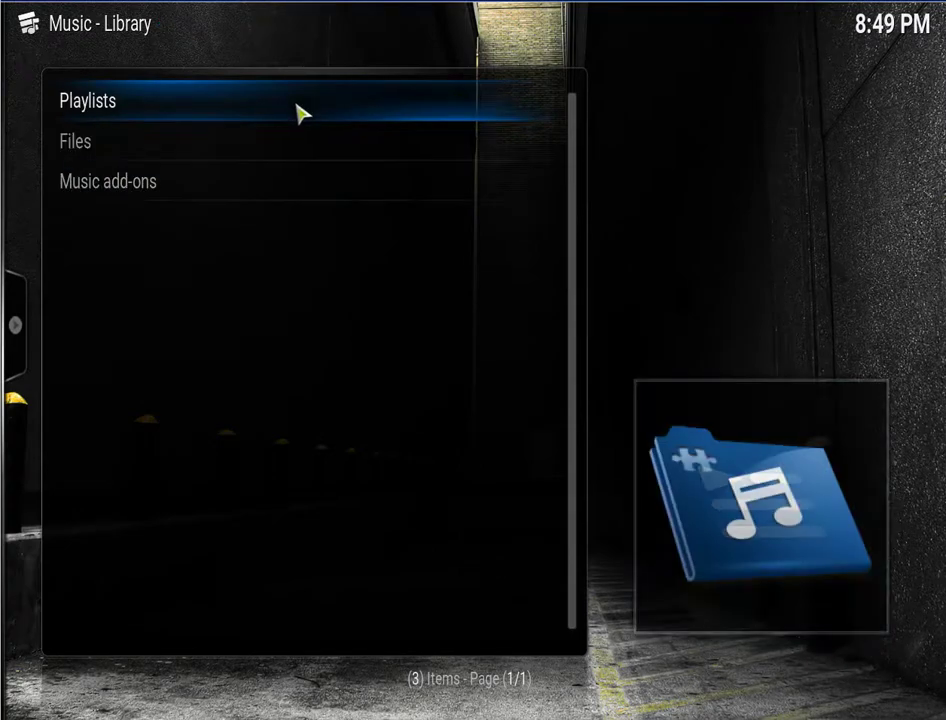
left_click(270, 182)
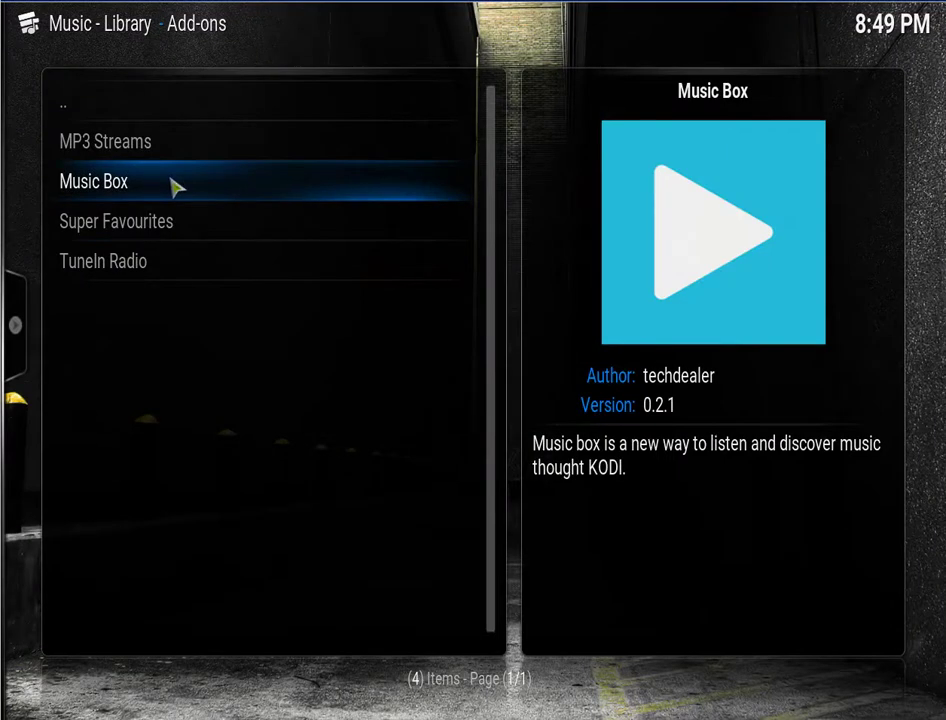
left_click(175, 187)
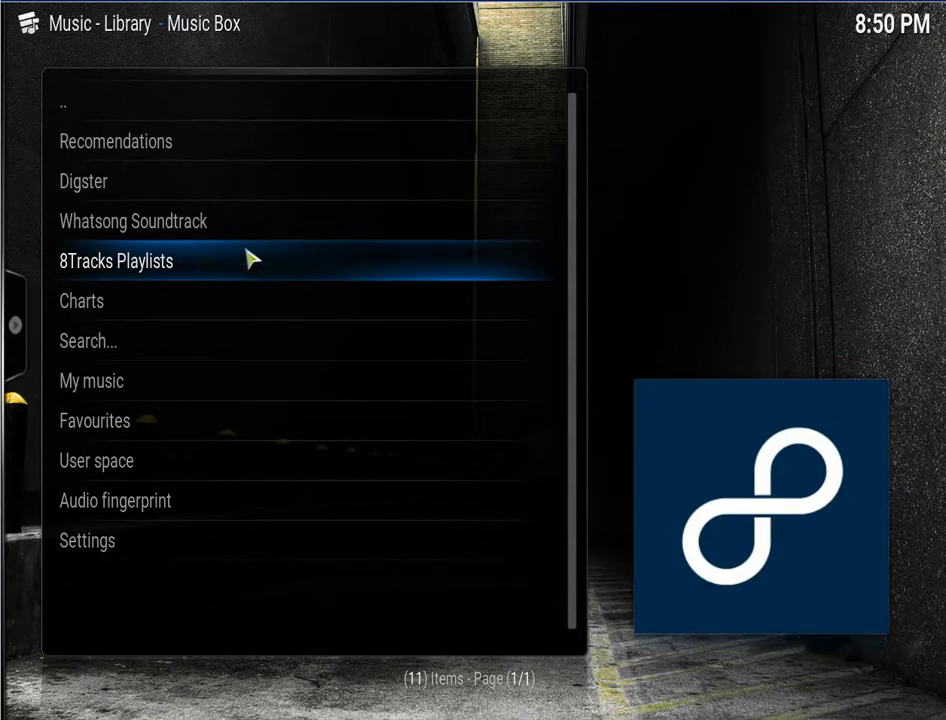
- Search Music Box for "insane clown posse"
left_click(229, 339)
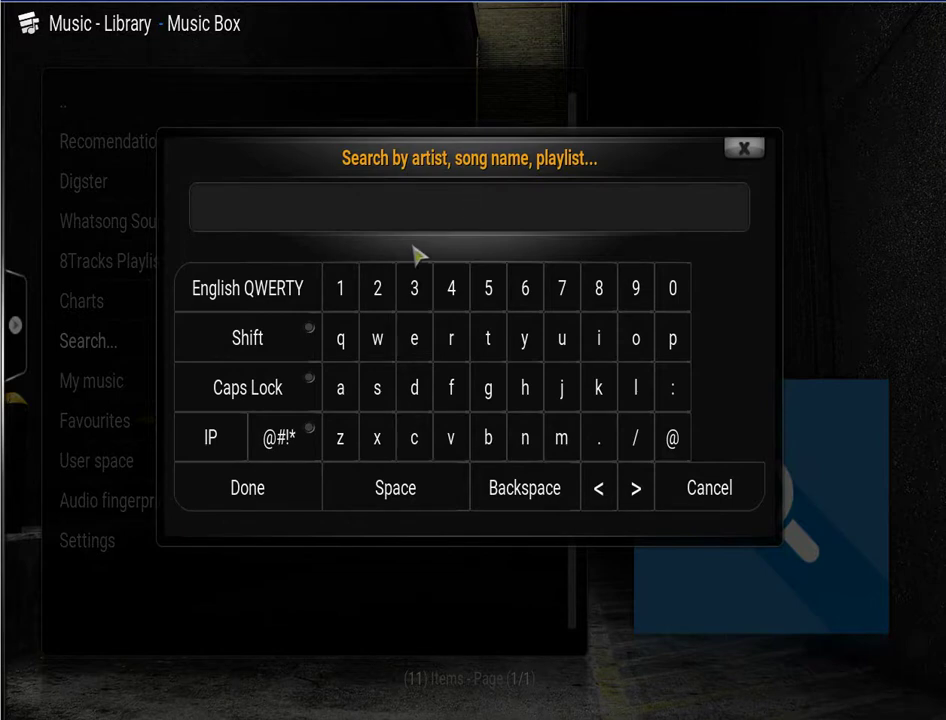
type("insane clown")
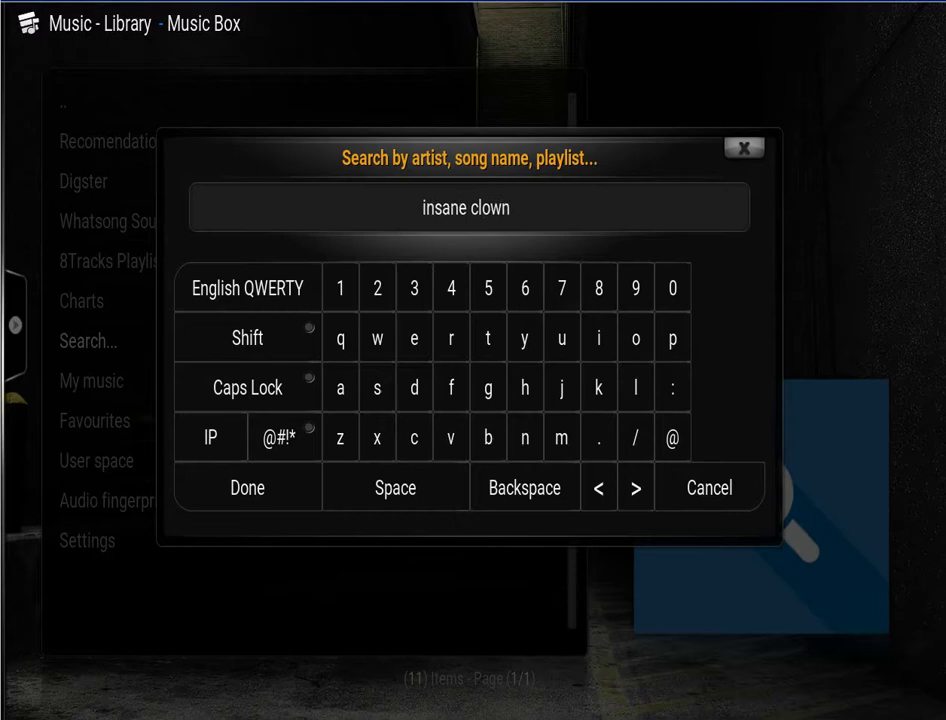
type(" posse")
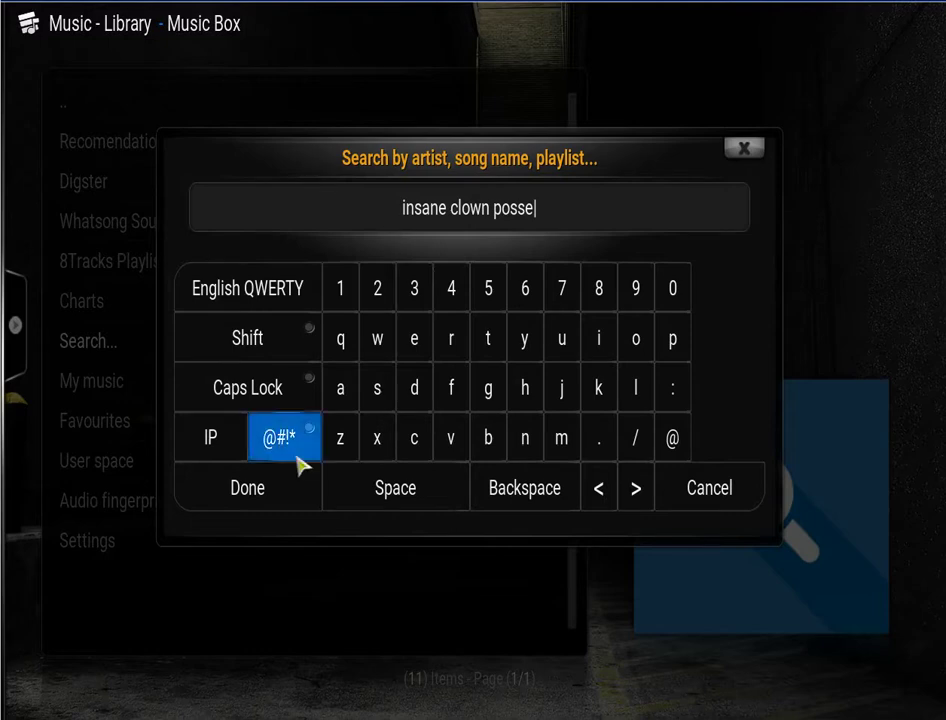
left_click(255, 500)
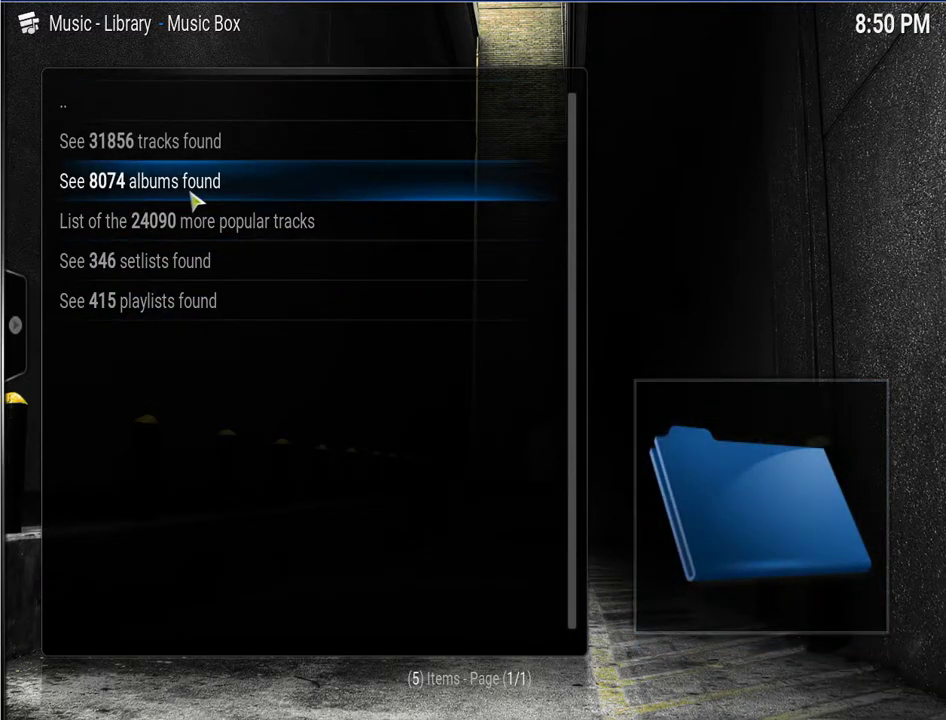
left_click(195, 200)
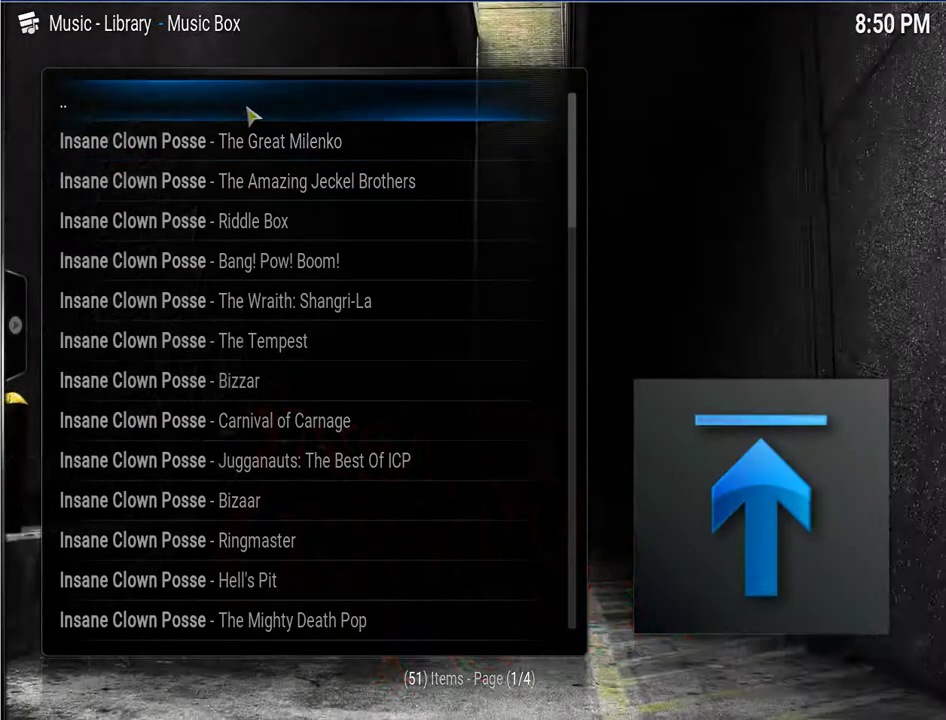
left_click(245, 108)
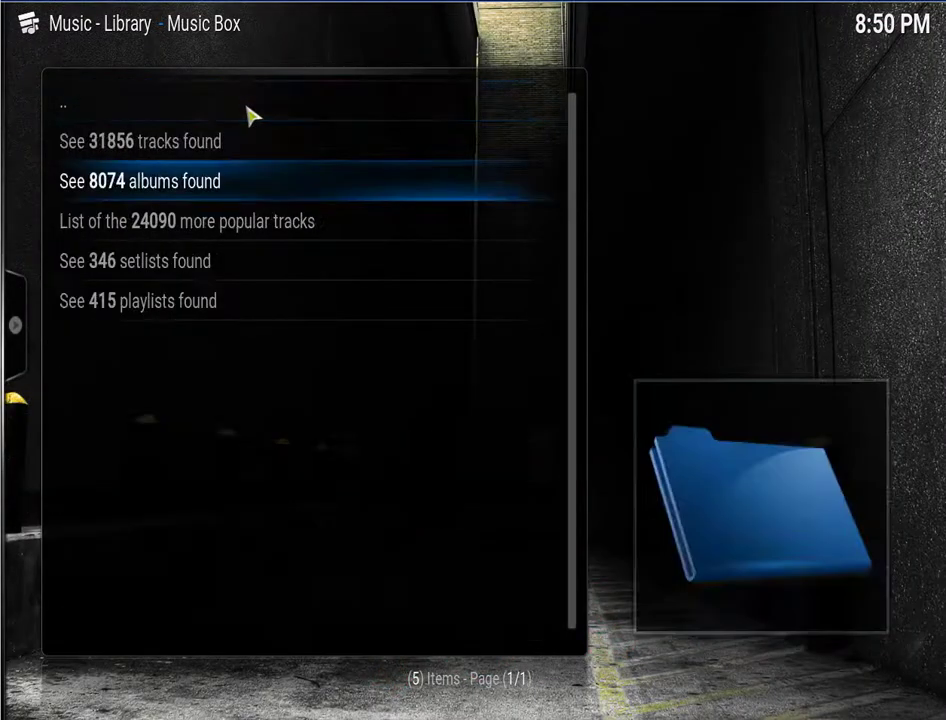
right_click(187, 193)
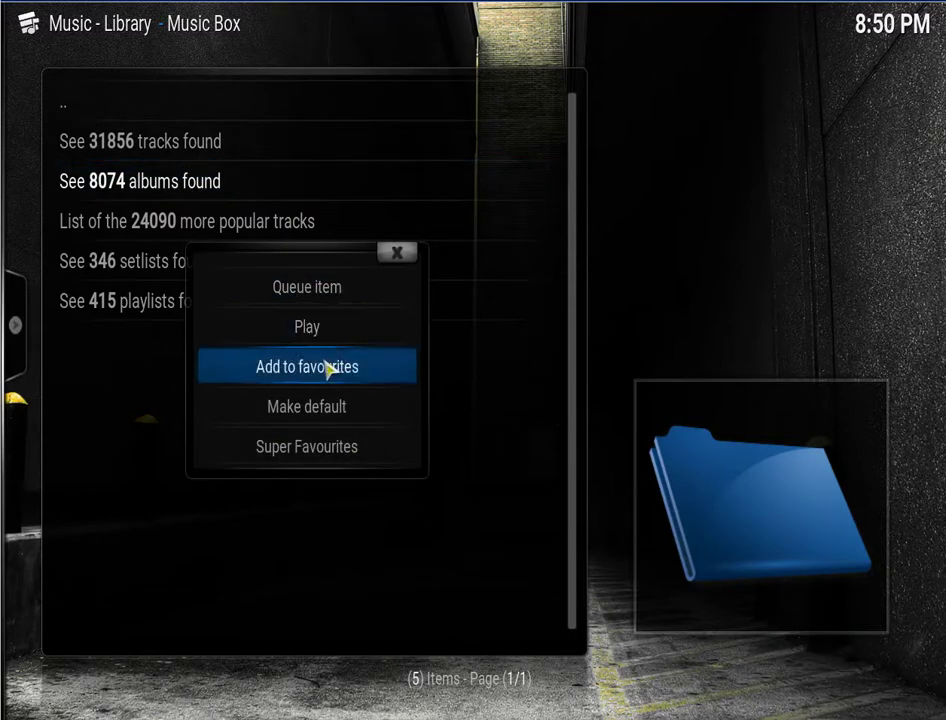
left_click(401, 256)
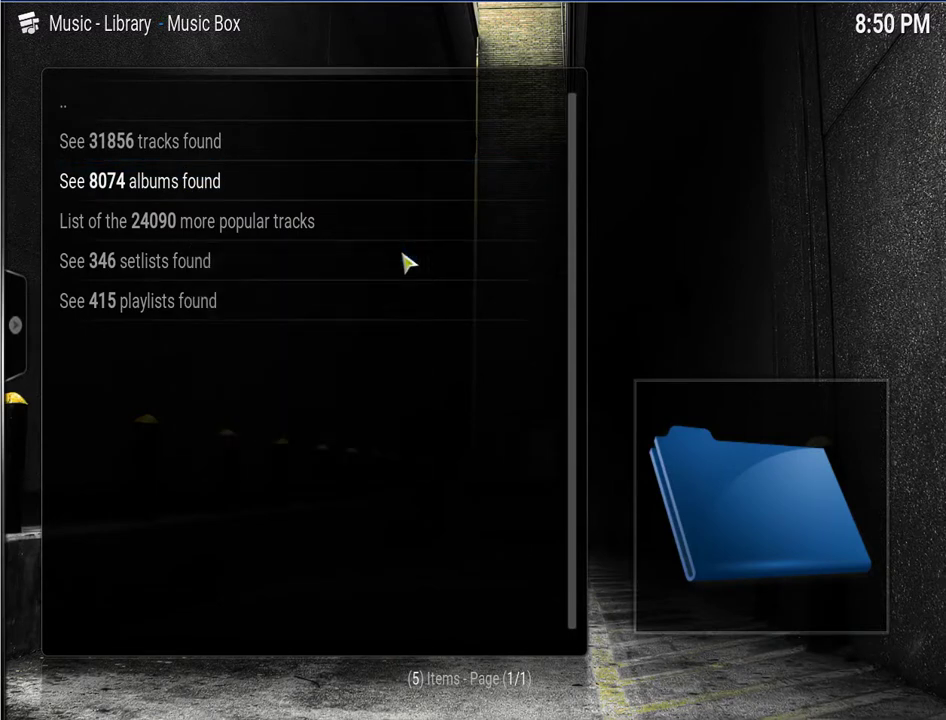
- Open the albums found for Insane Clown Posse and add "Bang! Pow! Boom! (Nuclear Edition)" to the Music Box favorites
left_click(214, 201)
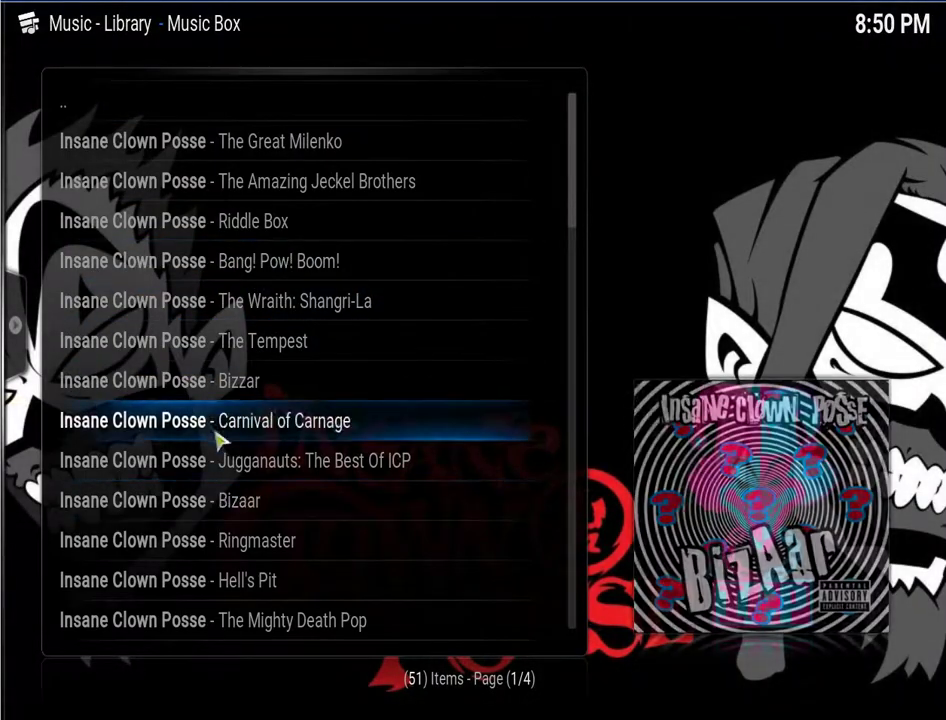
scroll(220, 350, "down", 6)
scroll(218, 357, "down", 5)
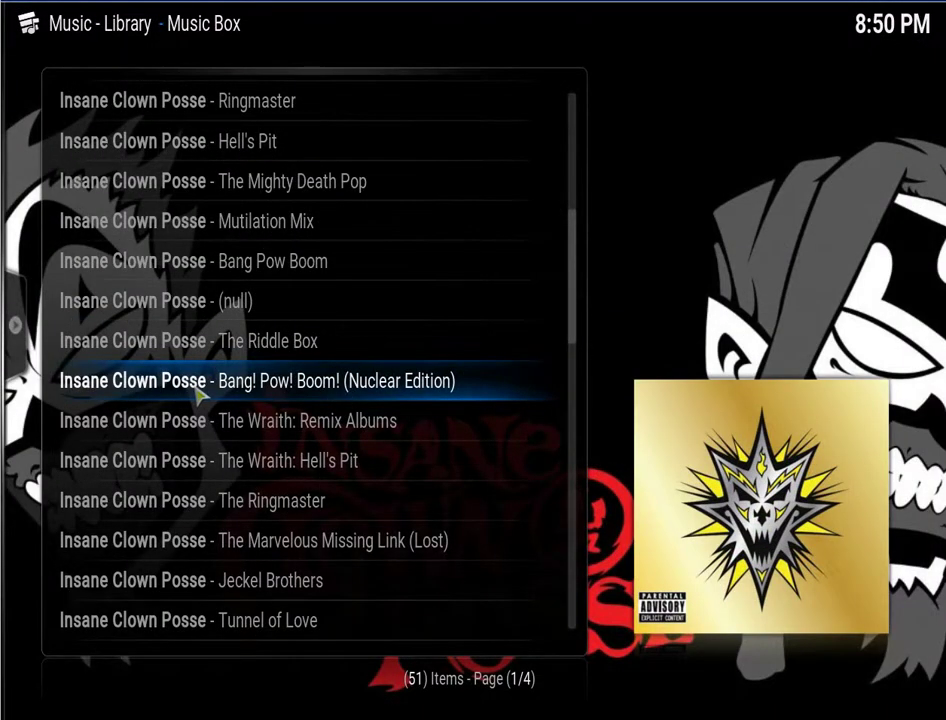
right_click(197, 395)
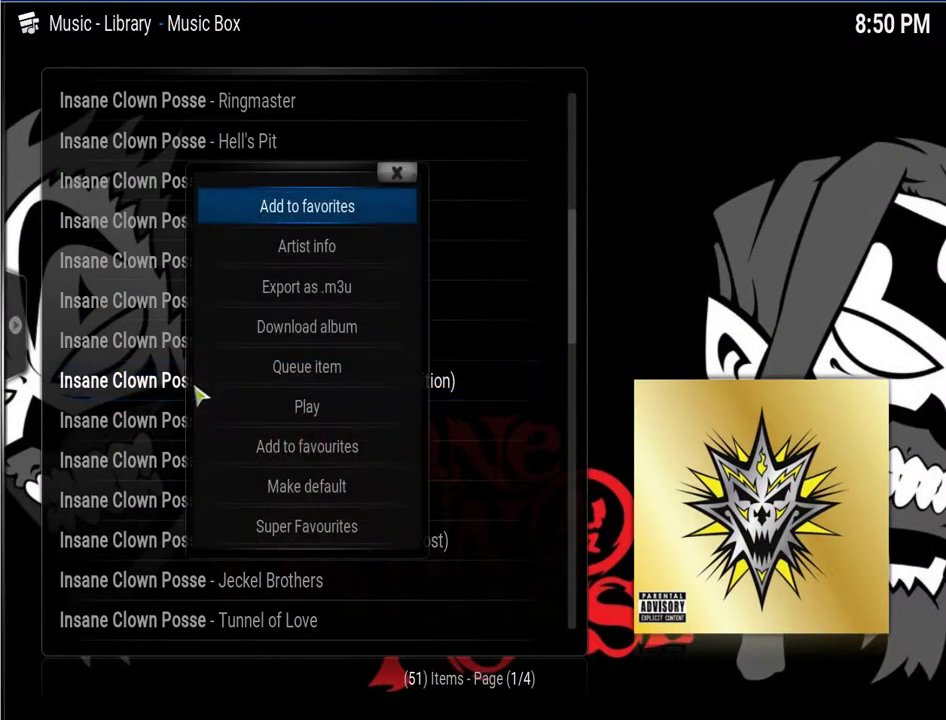
left_click(322, 225)
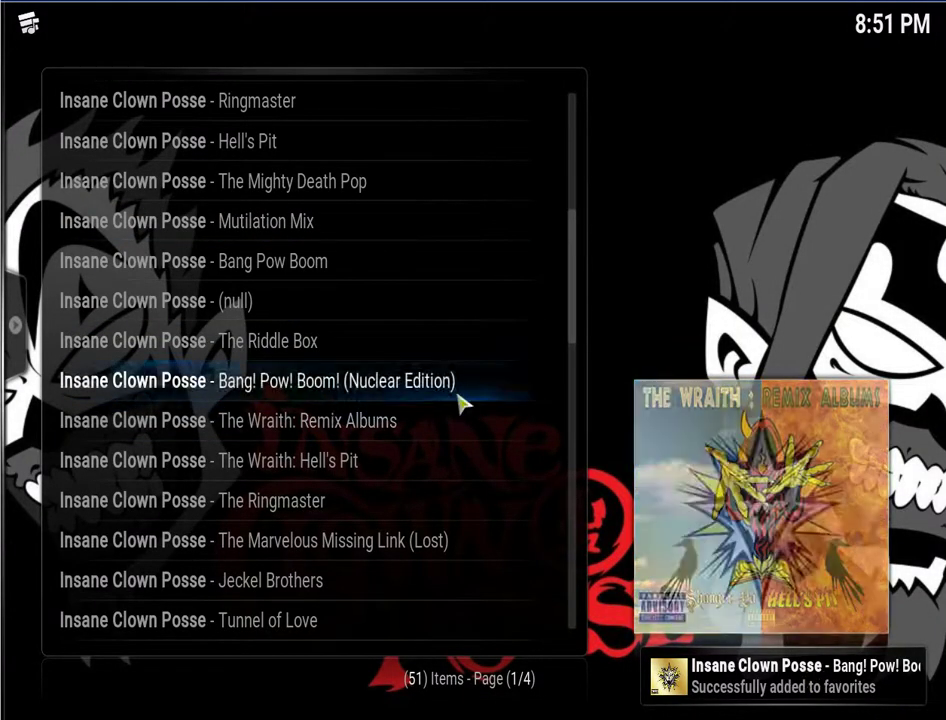
- Add the Insane Clown Posse album "The Mighty Death Pop - Freaky Tales" to the Music Box favorites
scroll(285, 274, "down", 4)
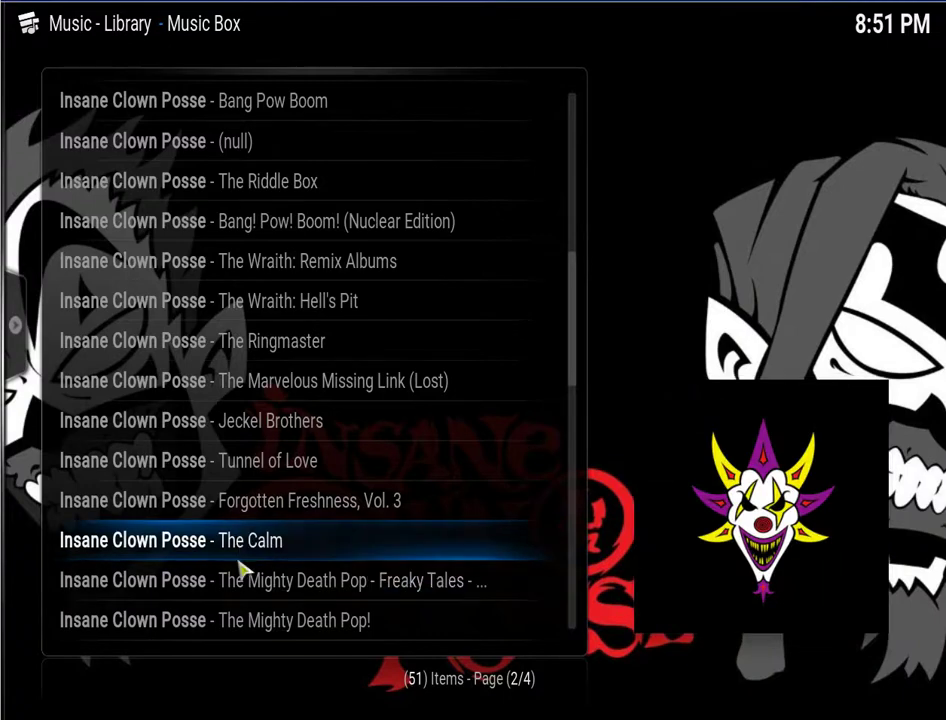
scroll(257, 495, "down", 1)
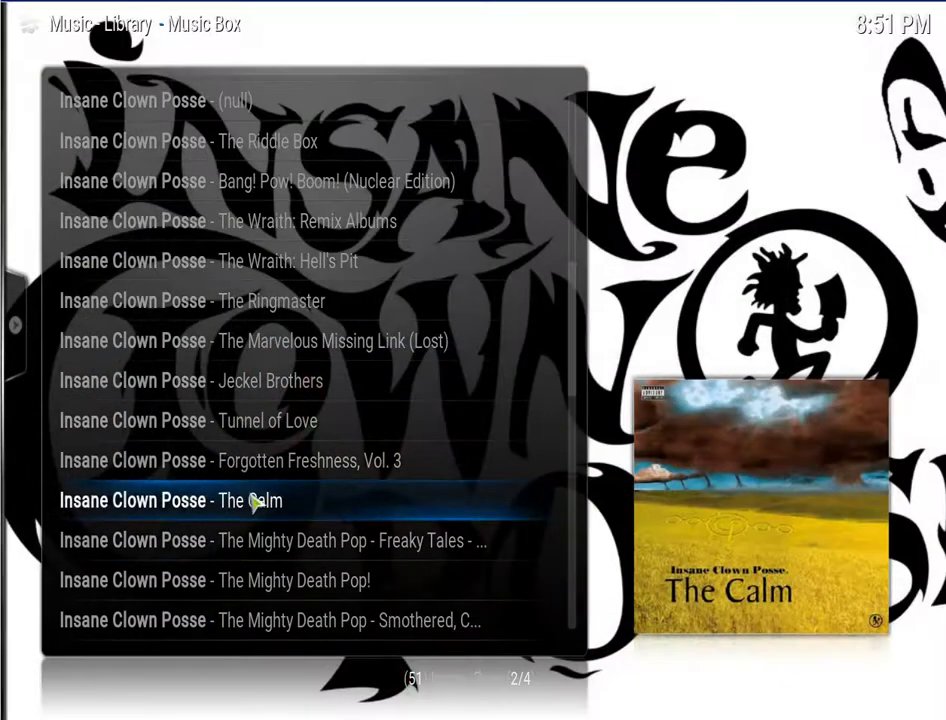
scroll(257, 500, "down", 1)
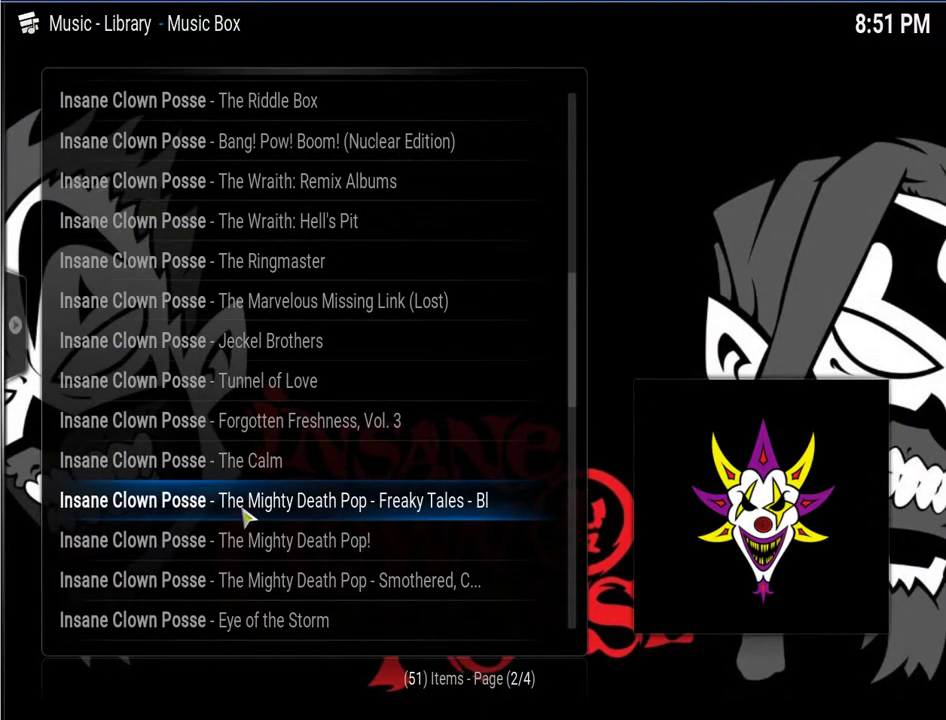
right_click(244, 509)
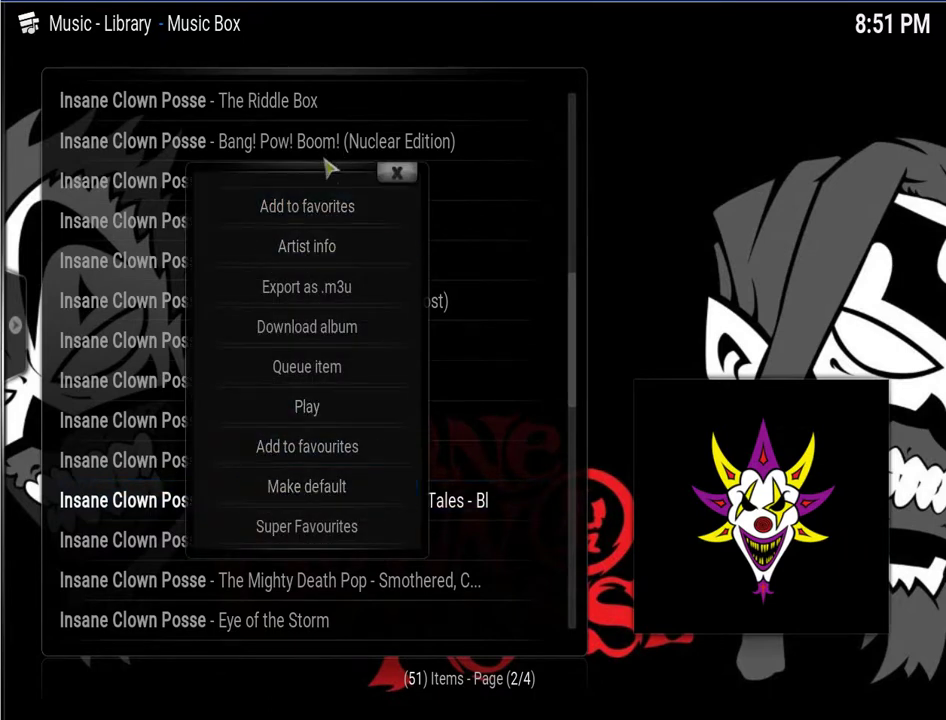
left_click(316, 206)
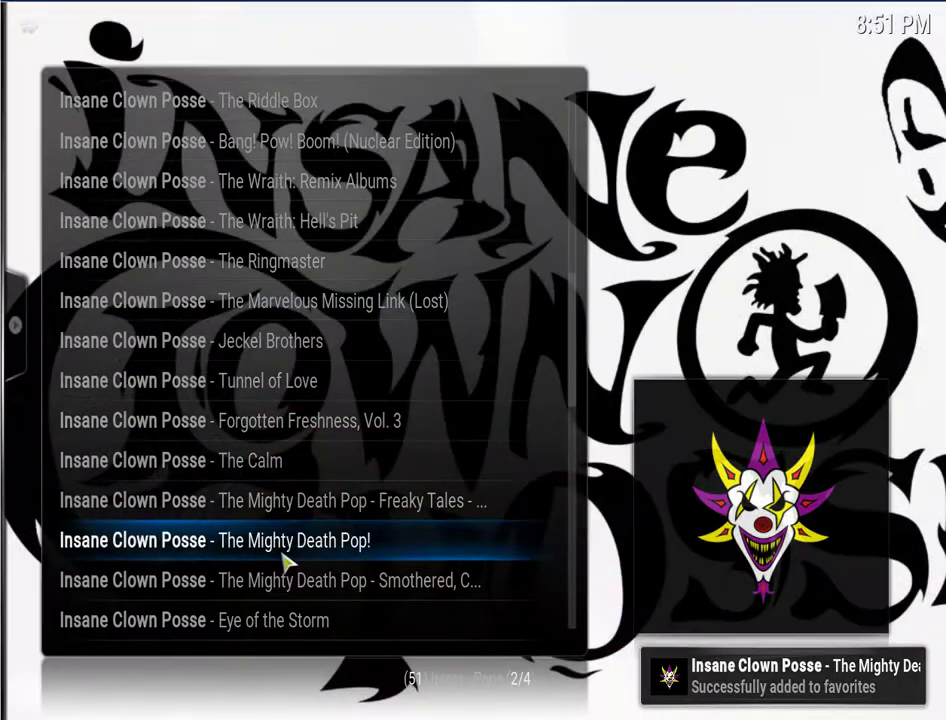
- Add the albums "The Mighty Death Pop!" and "The Mighty Death Pop - Smothered, Covered" to the Music Box favorites
right_click(283, 563)
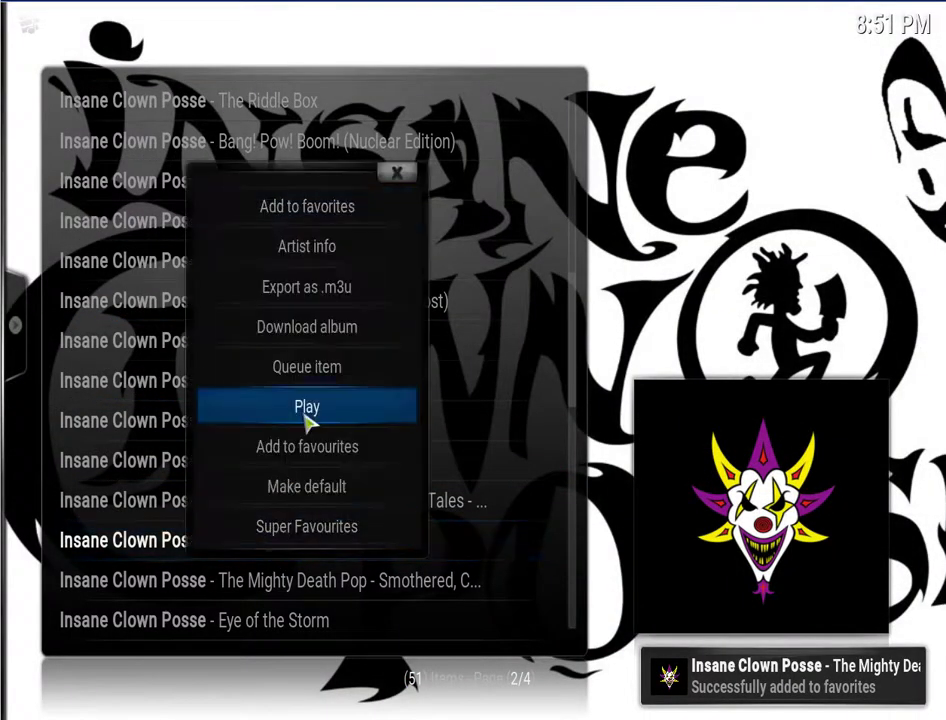
left_click(338, 212)
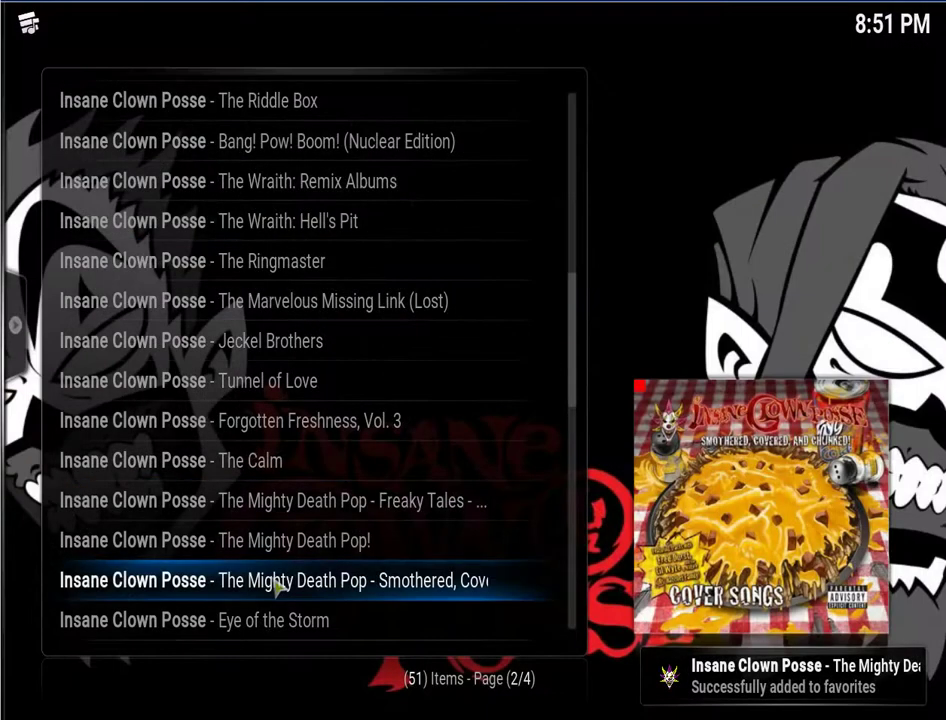
right_click(276, 587)
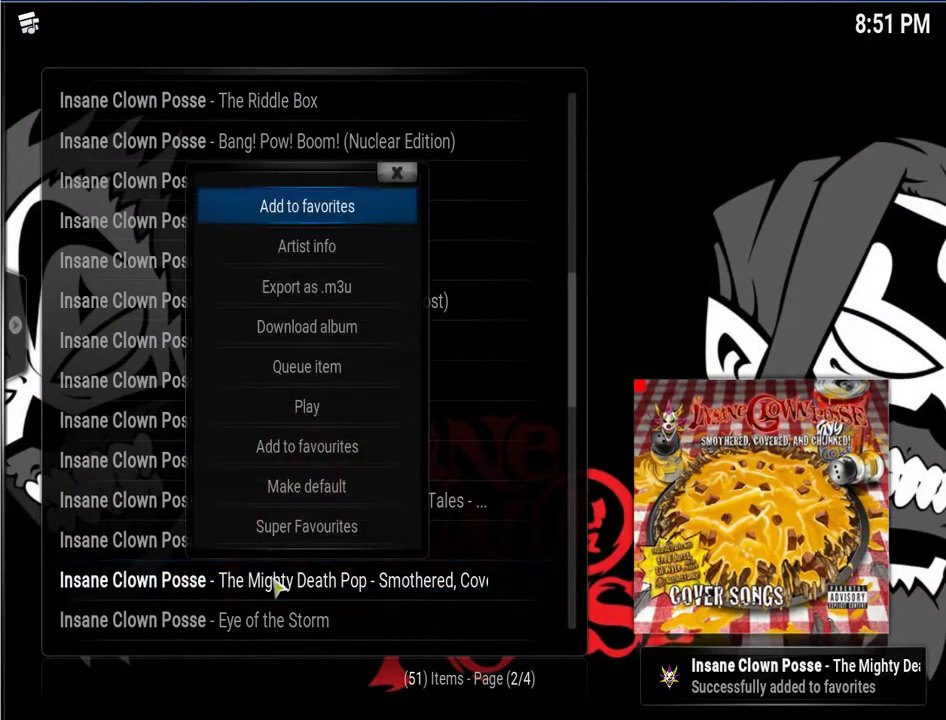
left_click(354, 227)
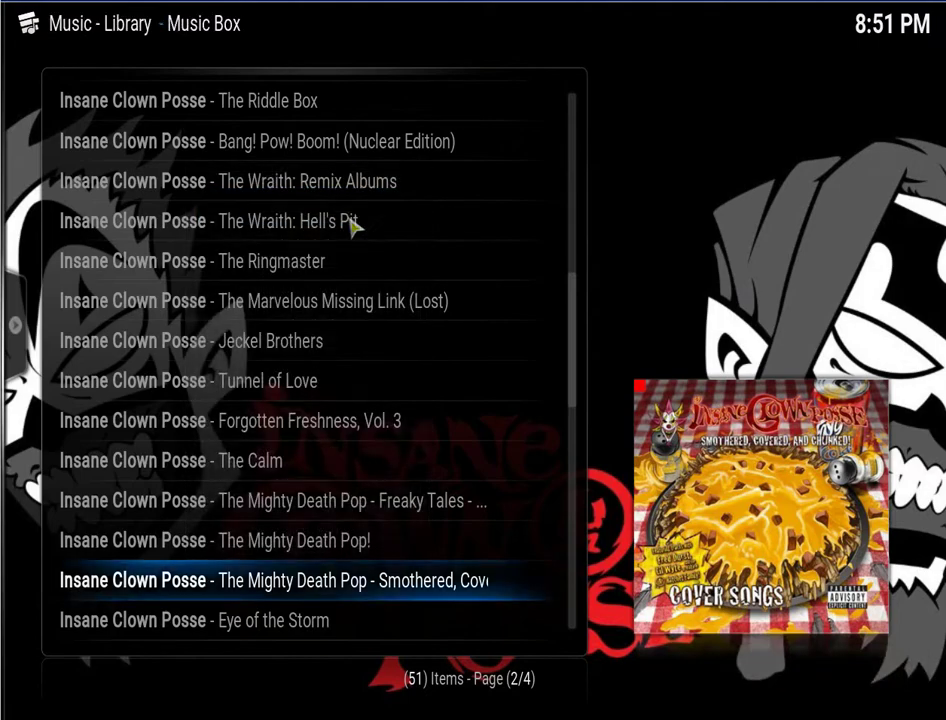
- Go back from the Insane Clown Posse album list to the main list of Music Box
scroll(290, 220, "up", 5)
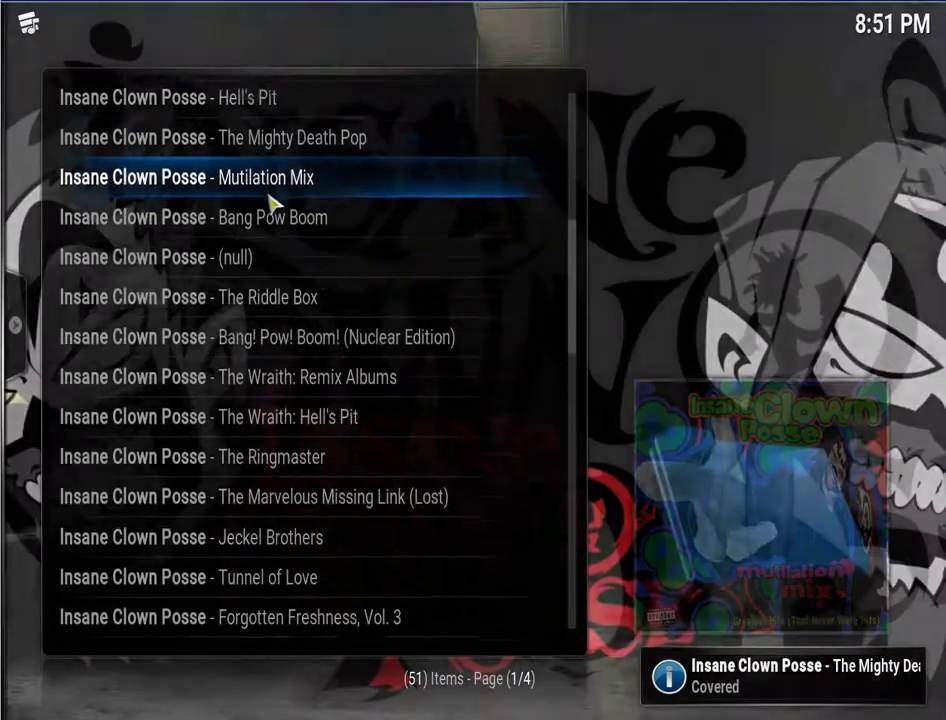
scroll(268, 197, "up", 8)
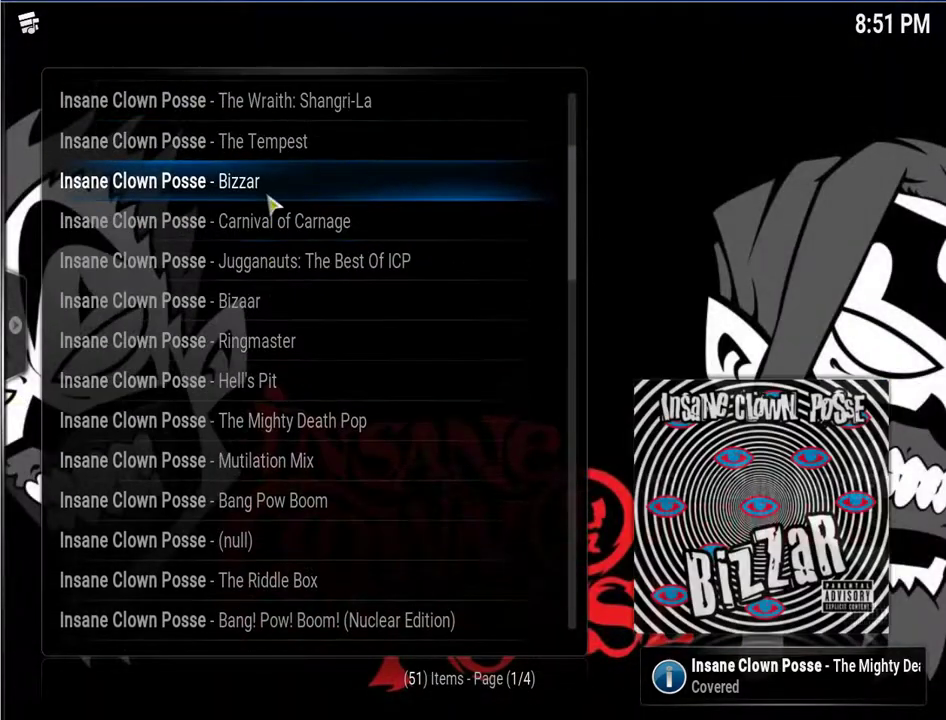
scroll(272, 206, "up", 5)
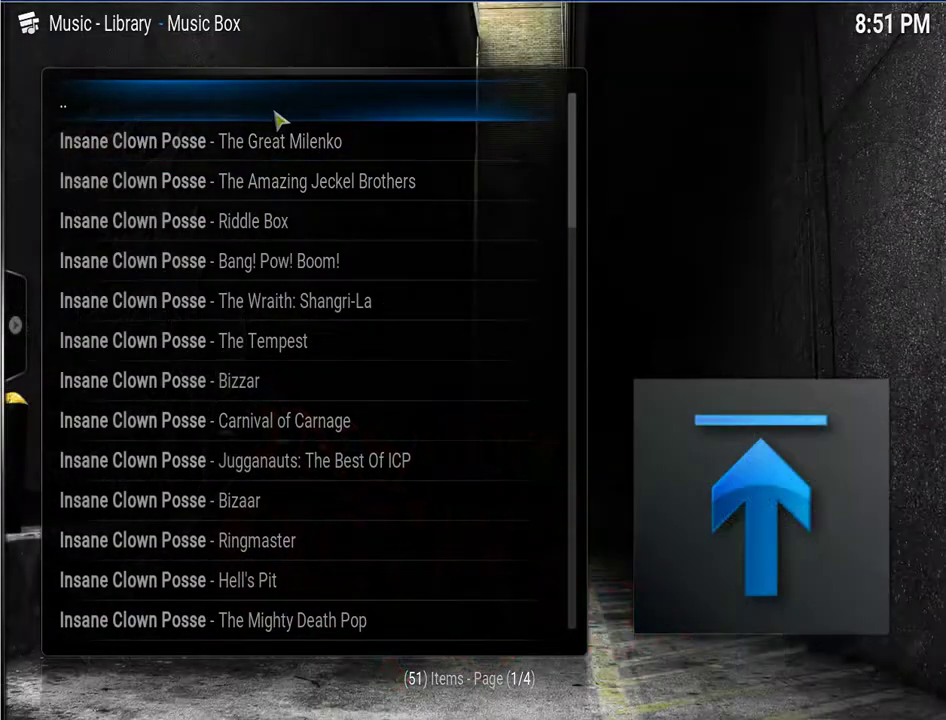
left_click(278, 119)
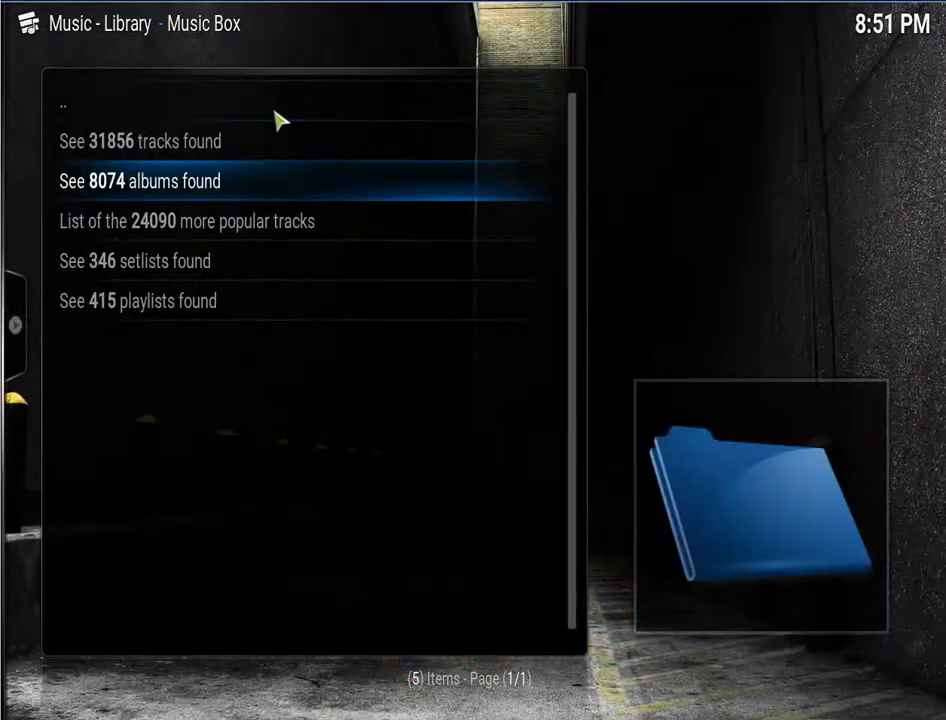
left_click(278, 121)
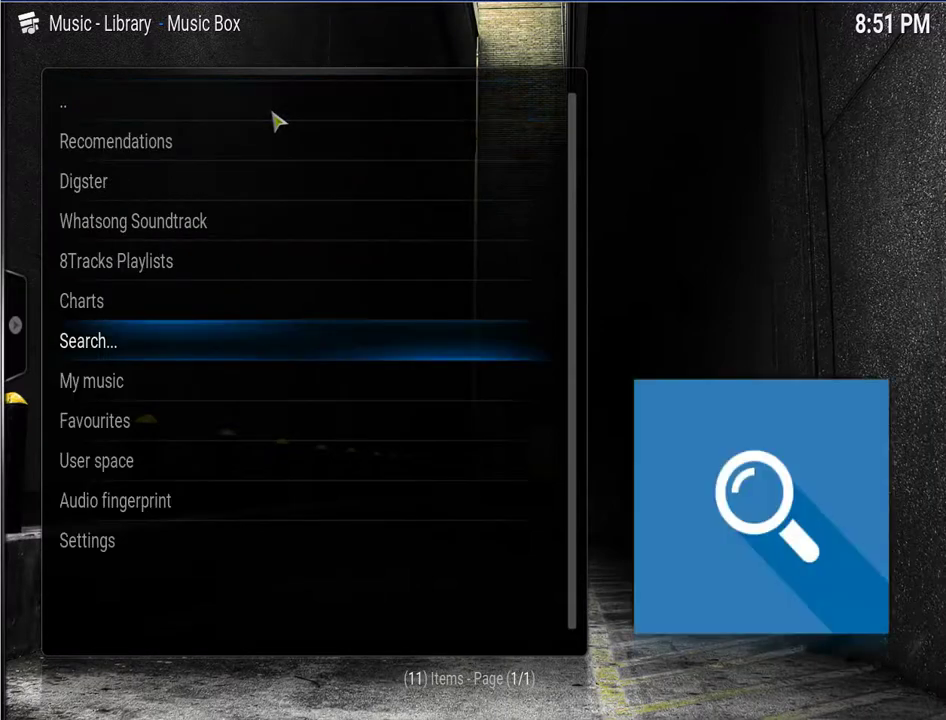
- Try to start a new search from the main list of Music Box
left_click(222, 354)
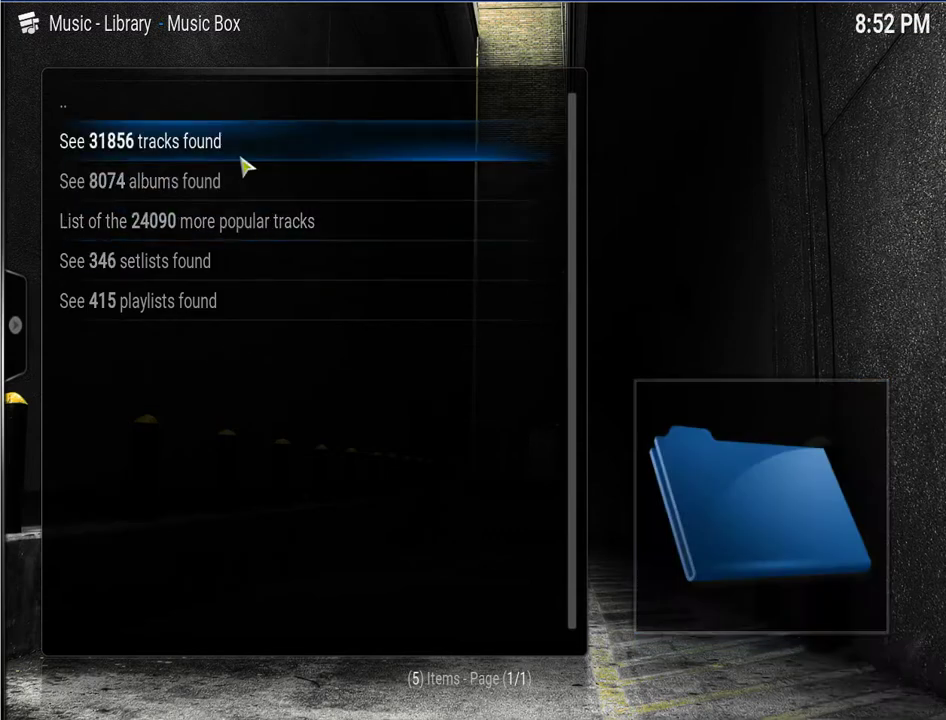
left_click(258, 114)
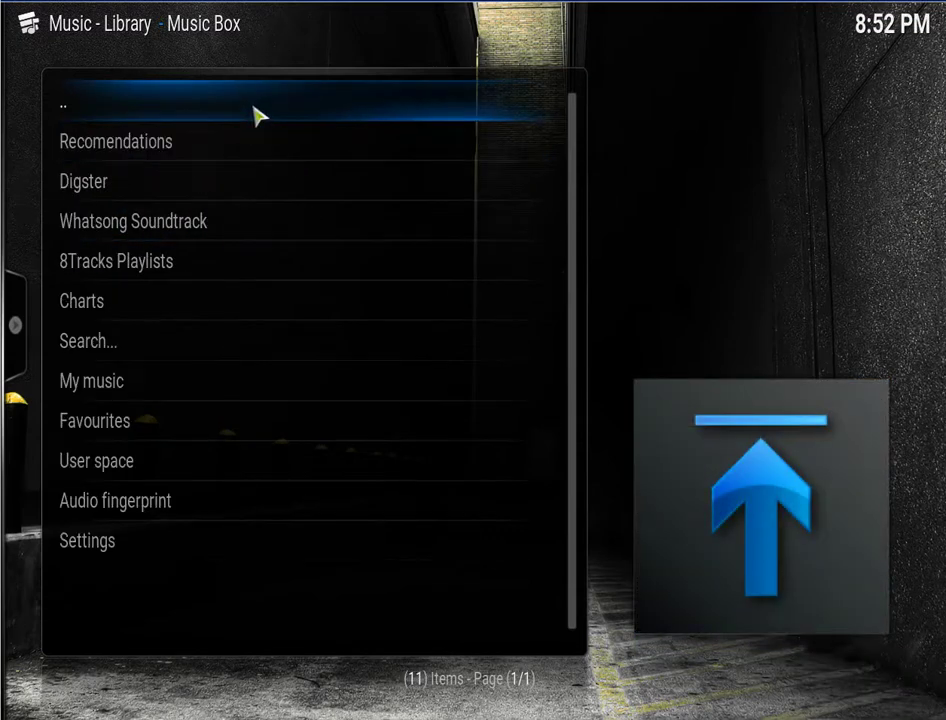
left_click(210, 340)
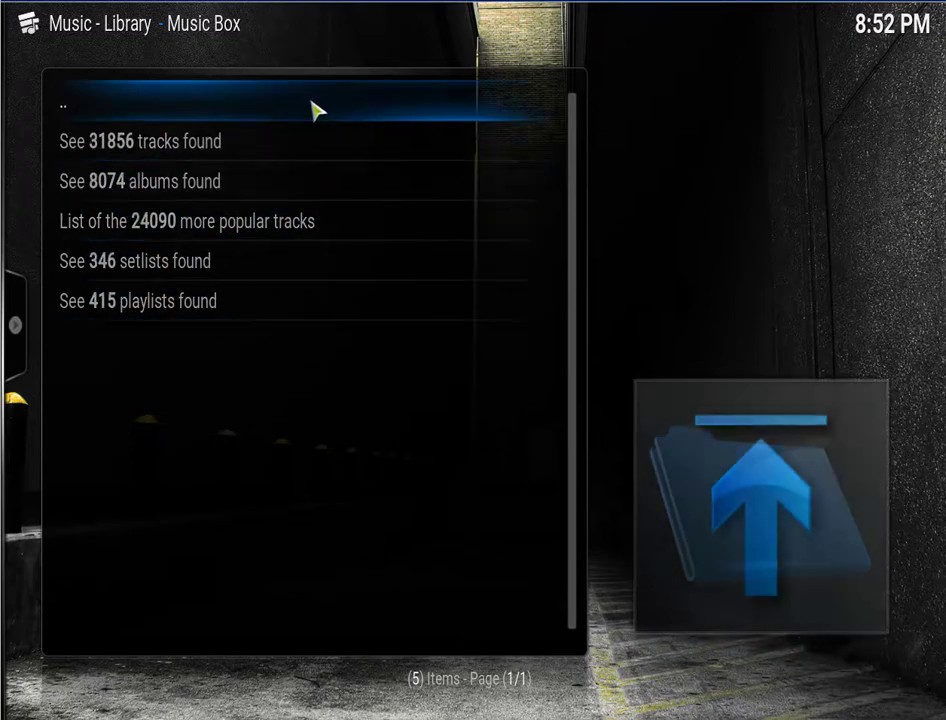
- Return to the music add-ons, reopen Music Box and search it for "twiztid"
left_click(314, 109)
left_click(302, 110)
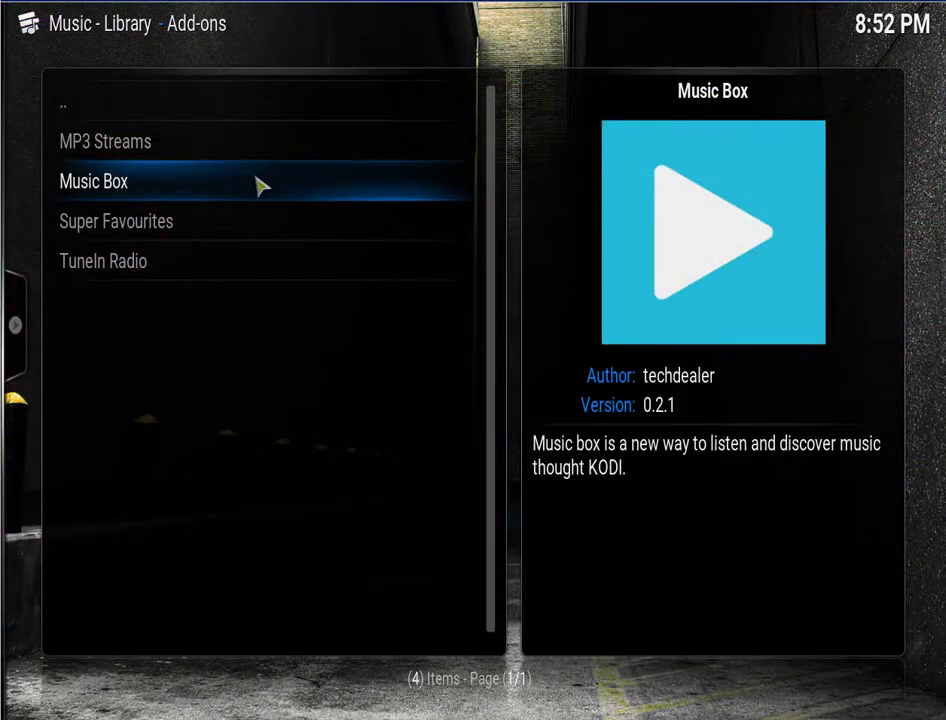
left_click(260, 186)
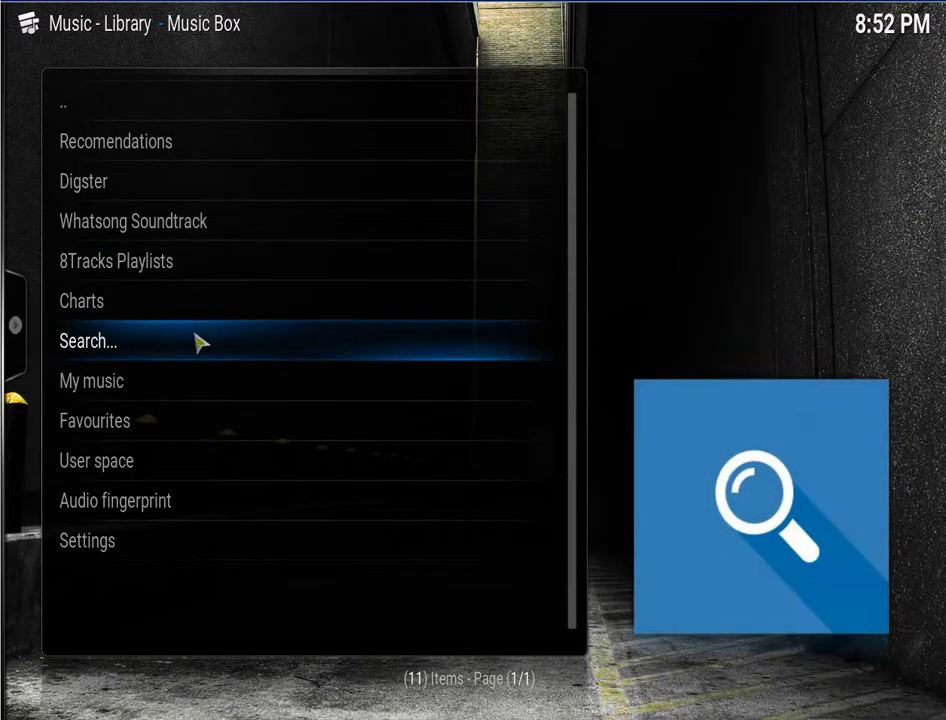
left_click(200, 342)
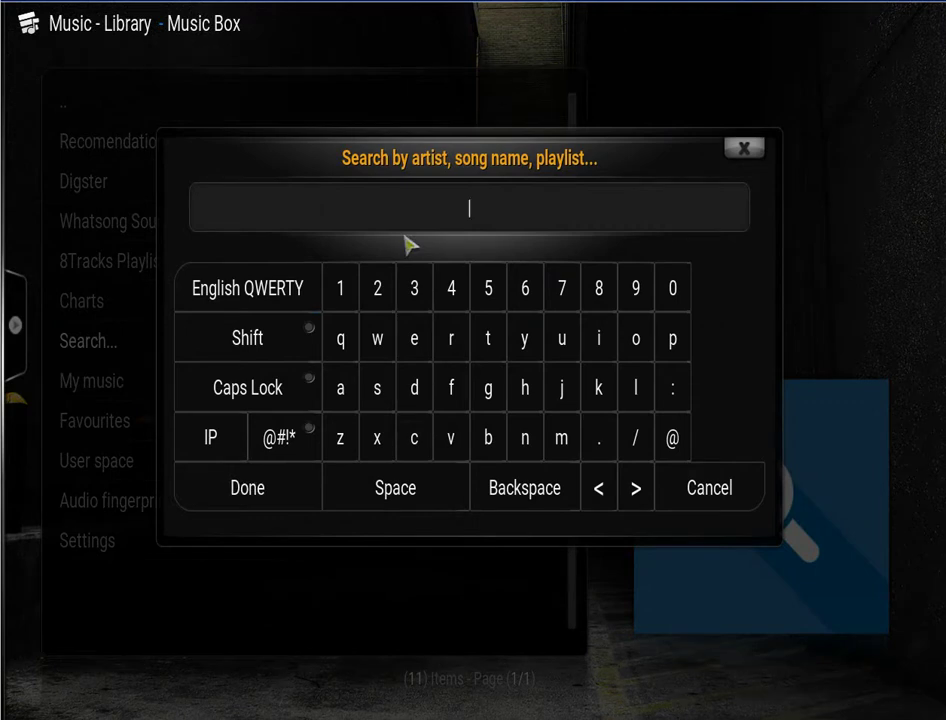
type("twiztid")
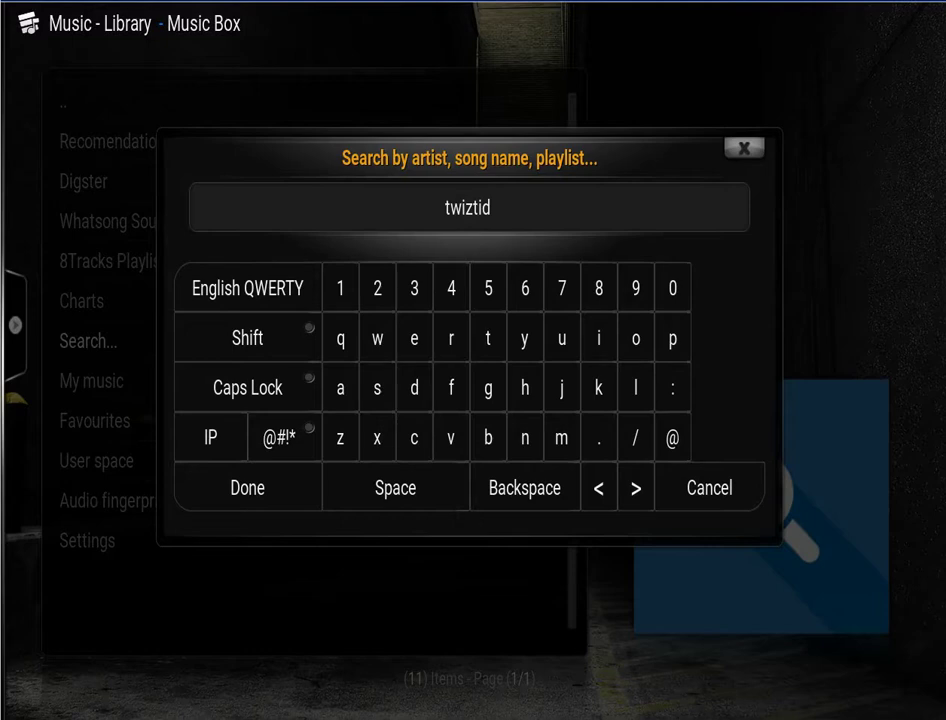
left_click(246, 488)
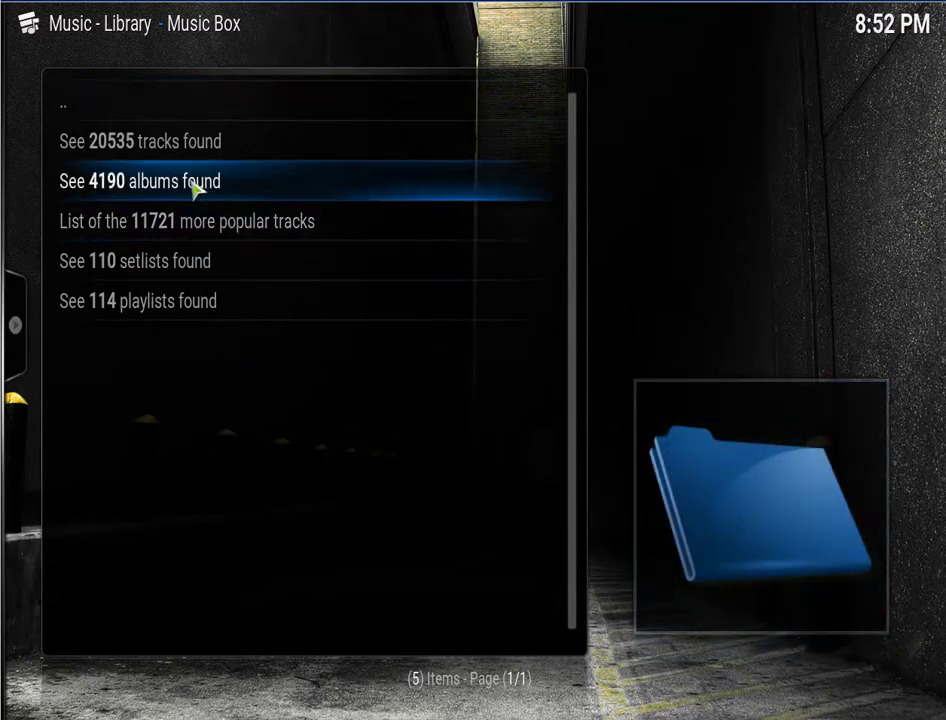
- Open the albums found for Twiztid and add the album "W.I.C.K.E.D." to the Music Box favorites
left_click(194, 187)
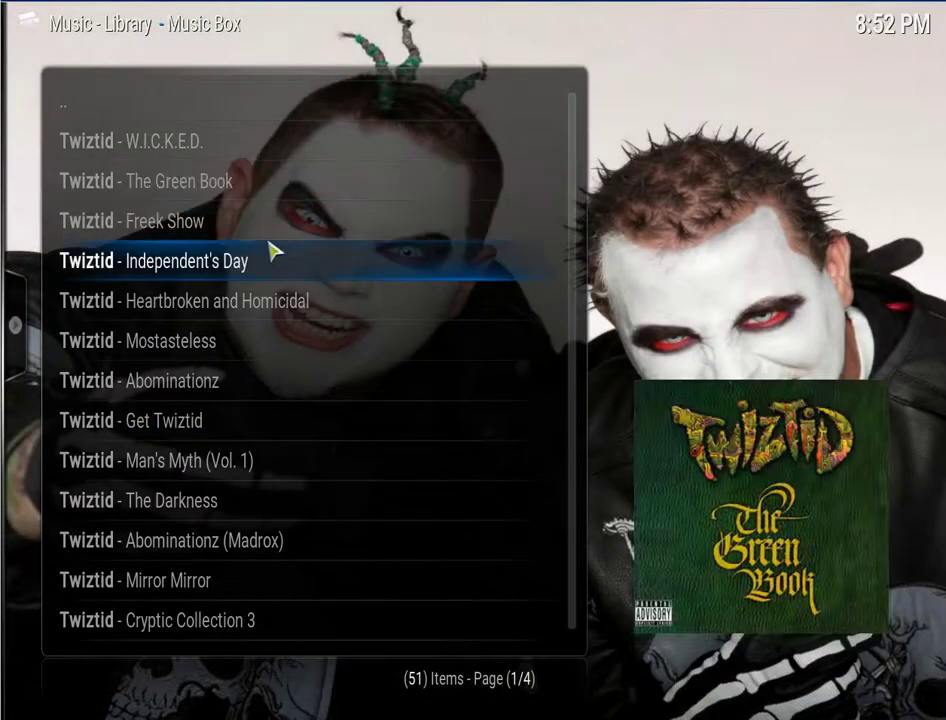
scroll(271, 262, "down", 8)
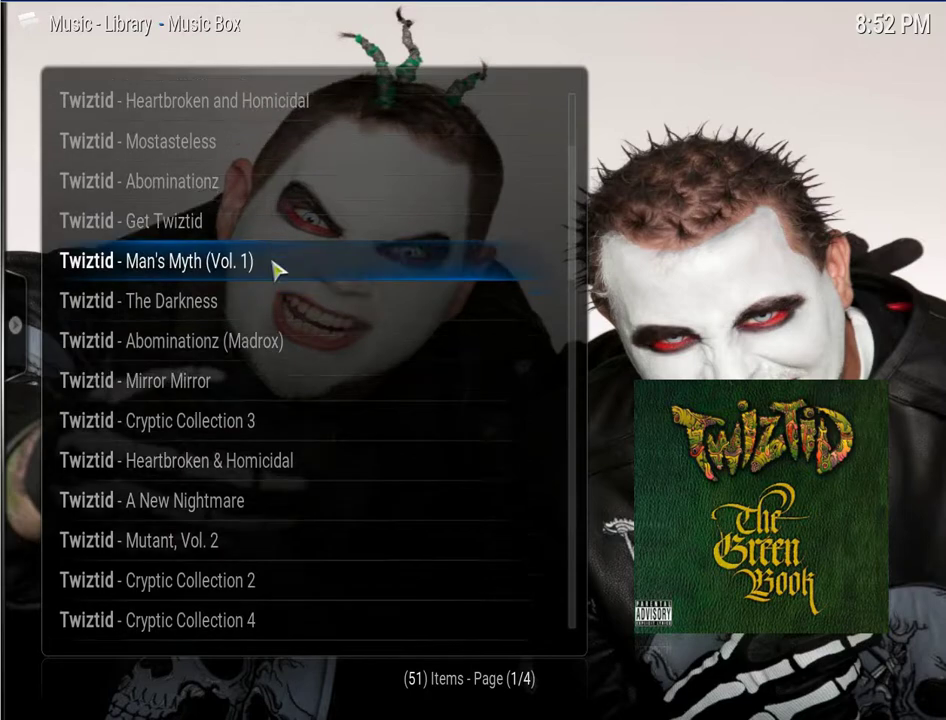
scroll(272, 266, "down", 3)
scroll(272, 266, "up", 2)
scroll(276, 276, "up", 2)
scroll(276, 276, "up", 2)
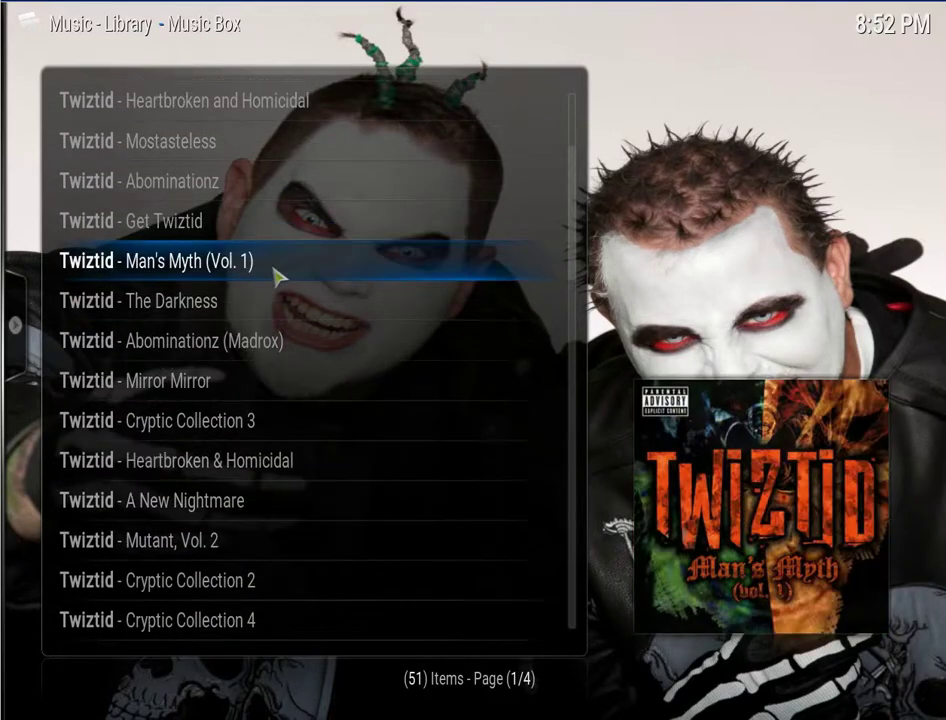
scroll(277, 276, "up", 4)
scroll(277, 276, "up", 1)
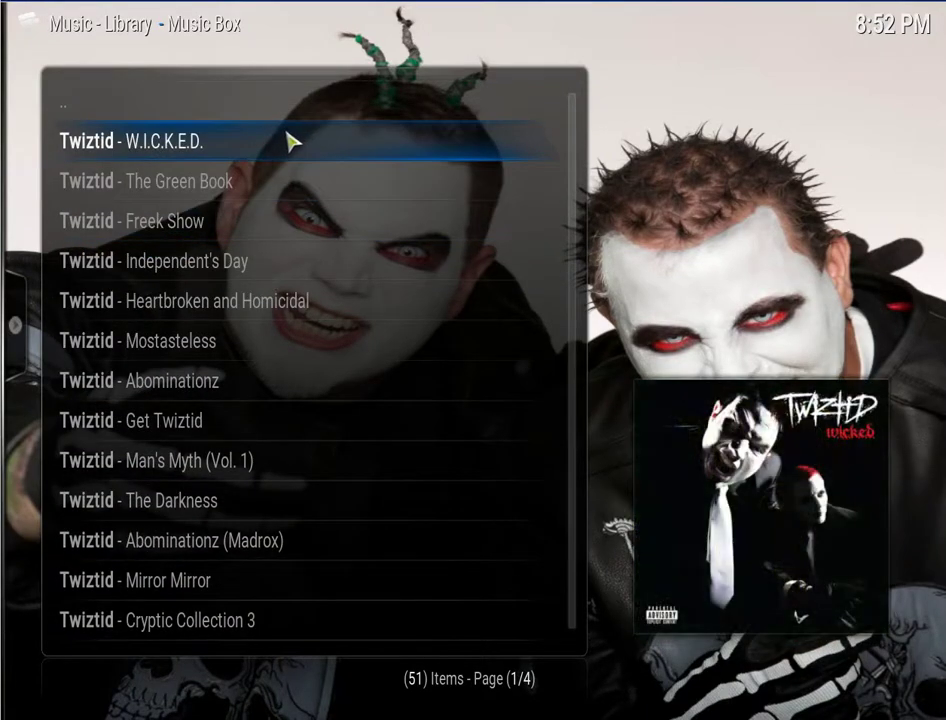
right_click(287, 147)
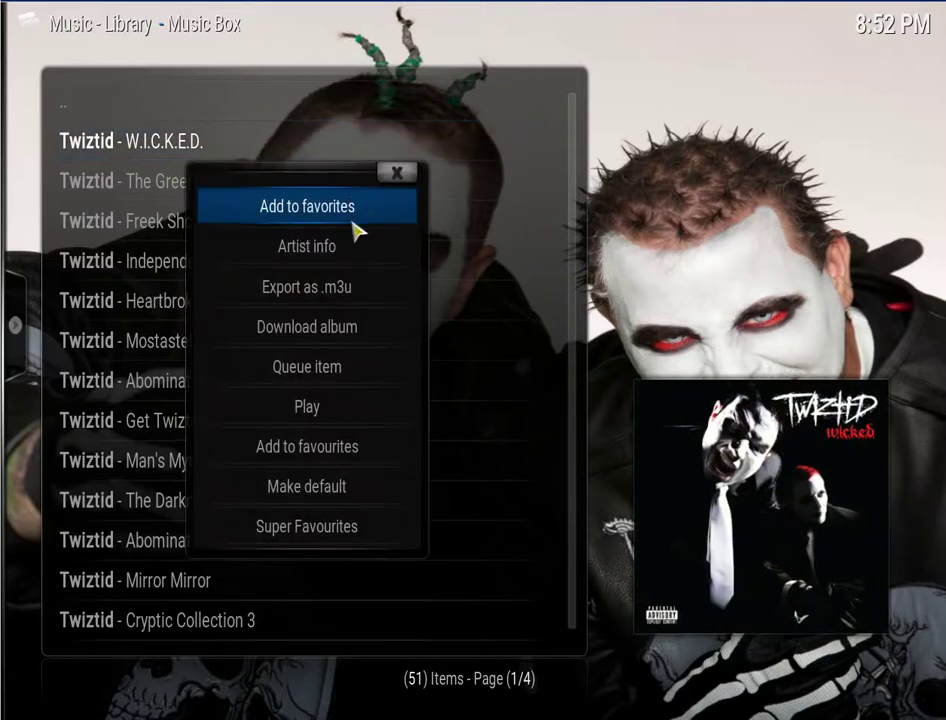
left_click(313, 210)
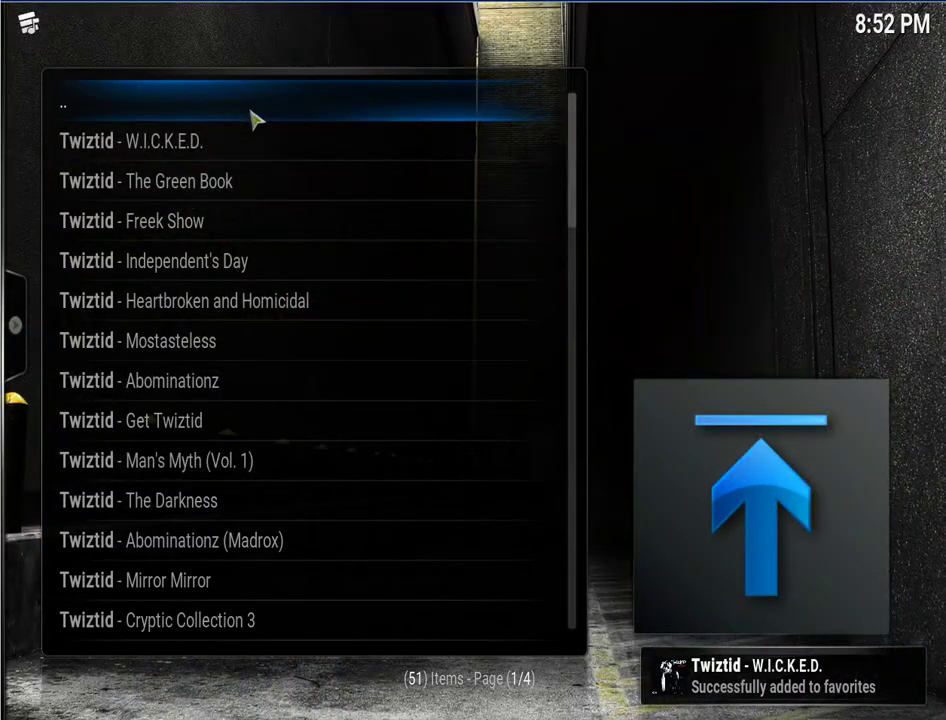
- Return to the main list of Music Box and view the albums stored in its favourites
left_click(253, 118)
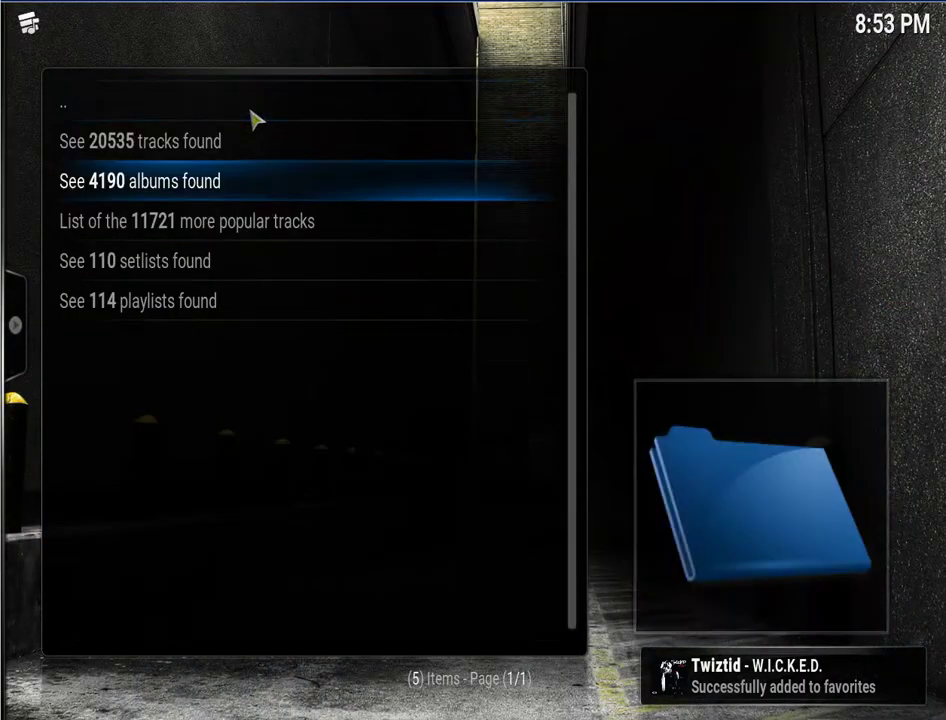
left_click(286, 114)
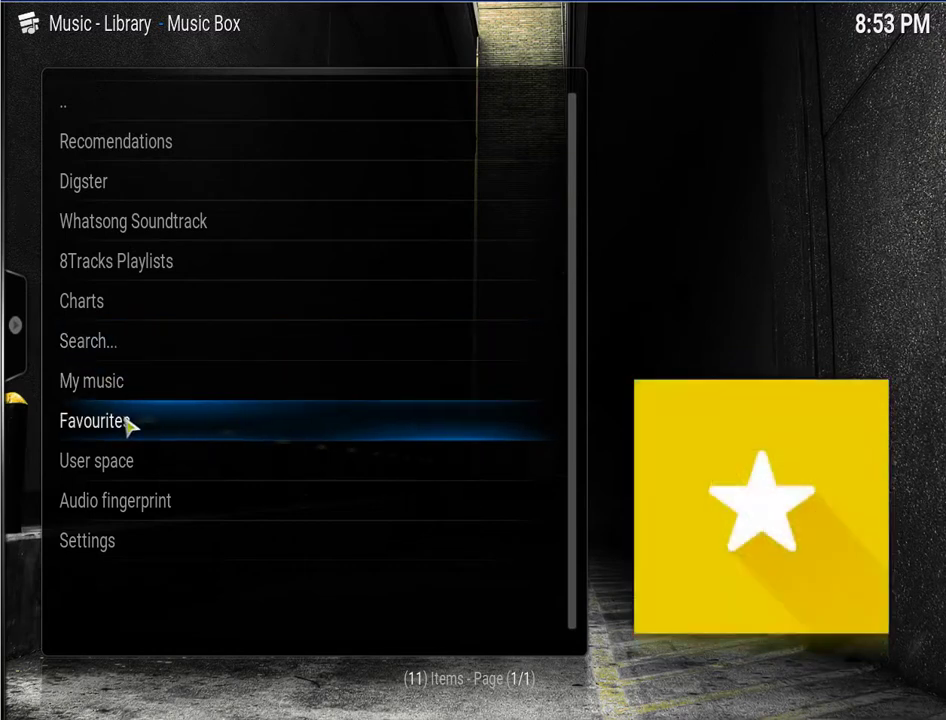
left_click(130, 425)
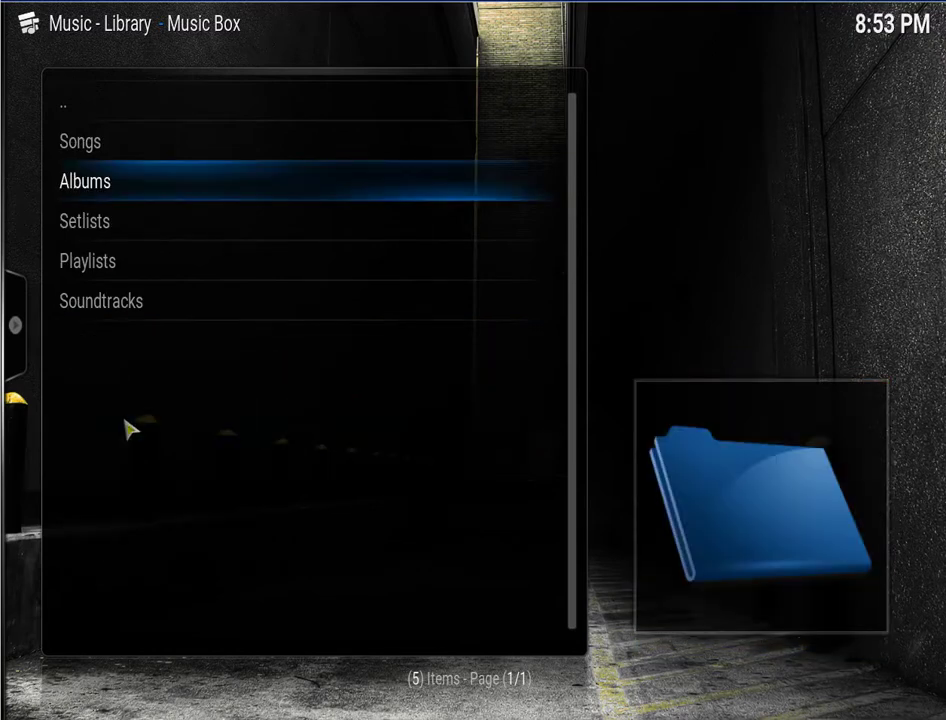
left_click(139, 199)
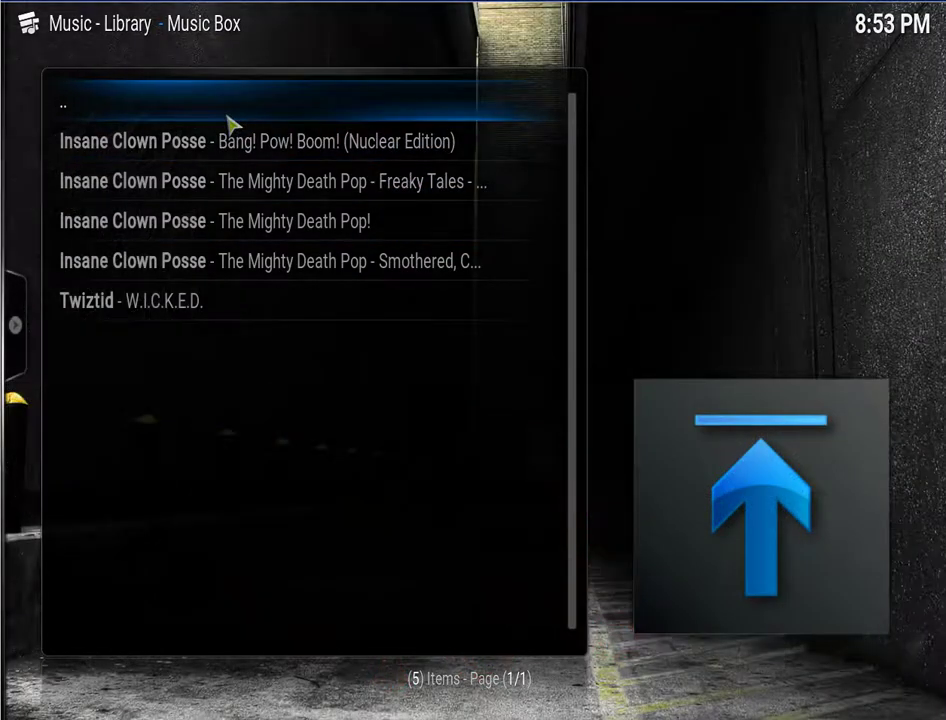
left_click(229, 118)
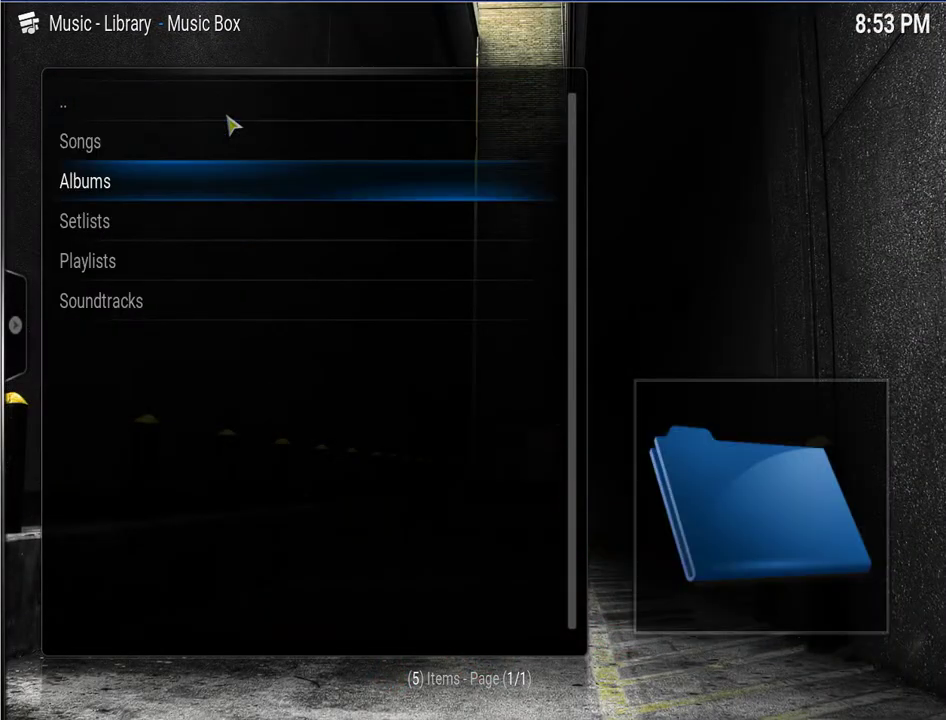
- Check the available options of the Albums favourites folder and open Albums from the home screen's Favourites
right_click(133, 181)
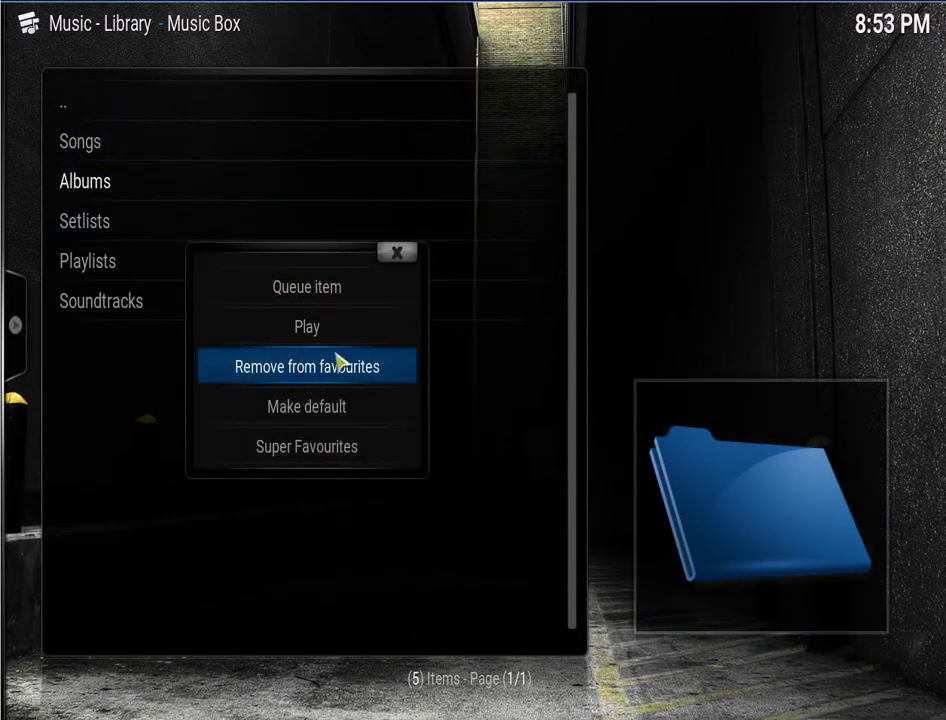
left_click(404, 255)
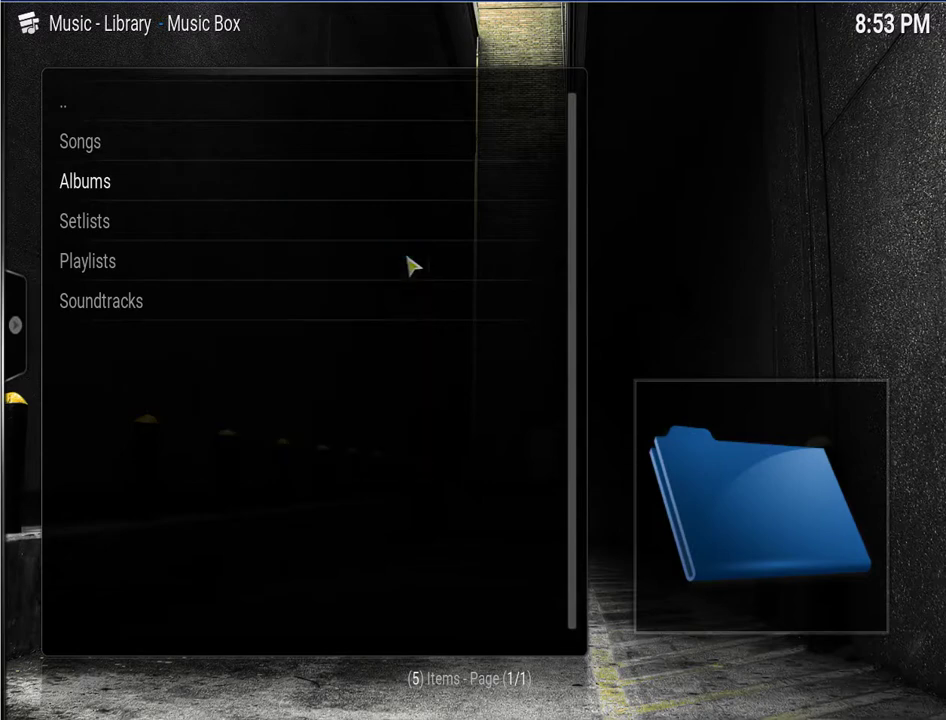
right_click(700, 386)
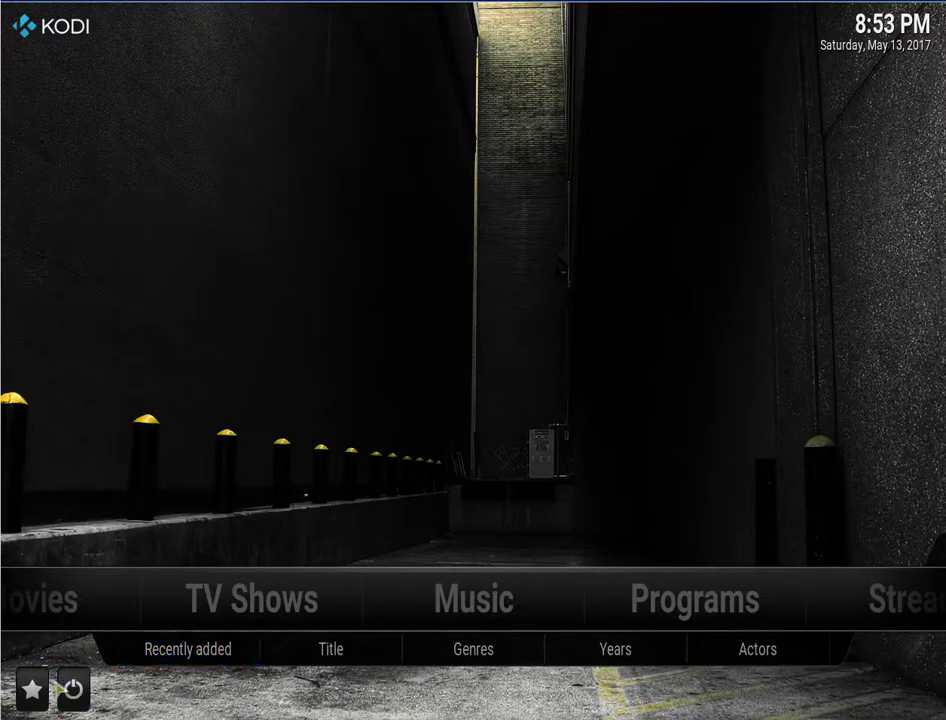
left_click(30, 689)
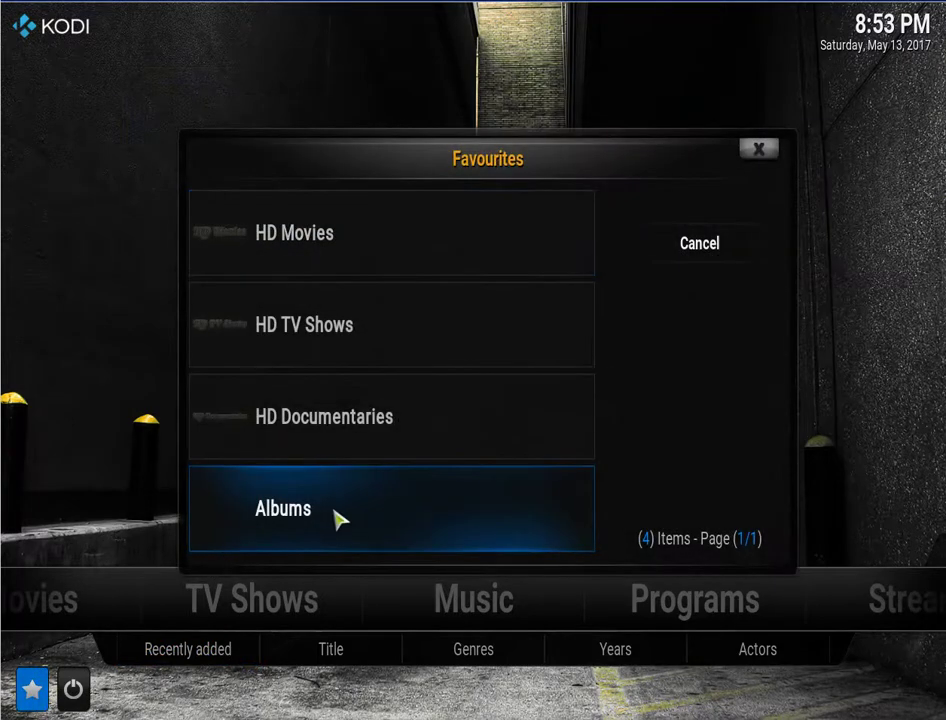
left_click(397, 528)
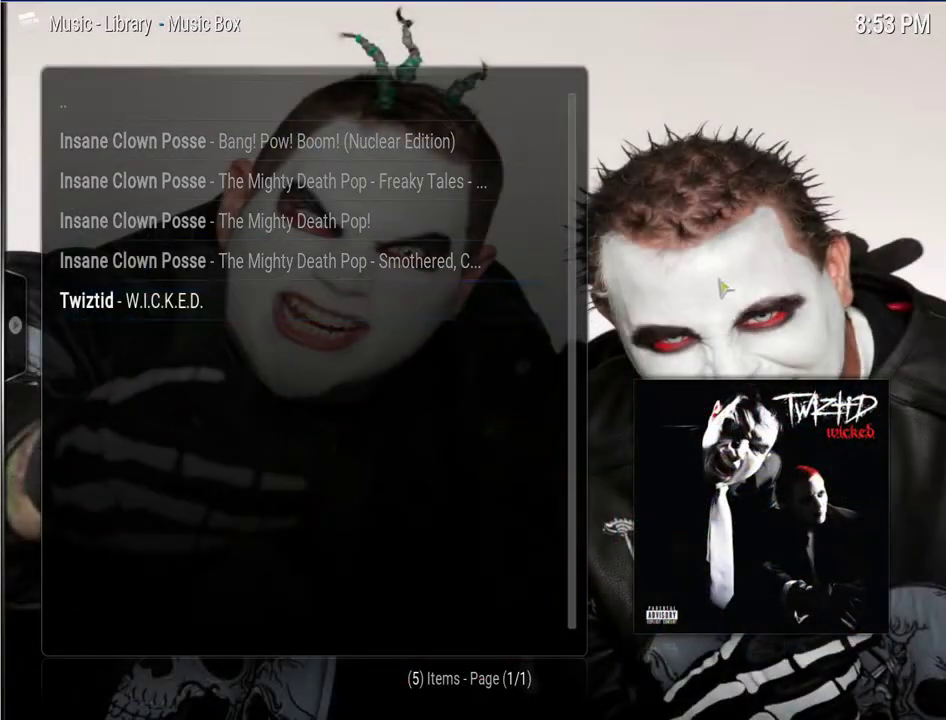
key("Escape")
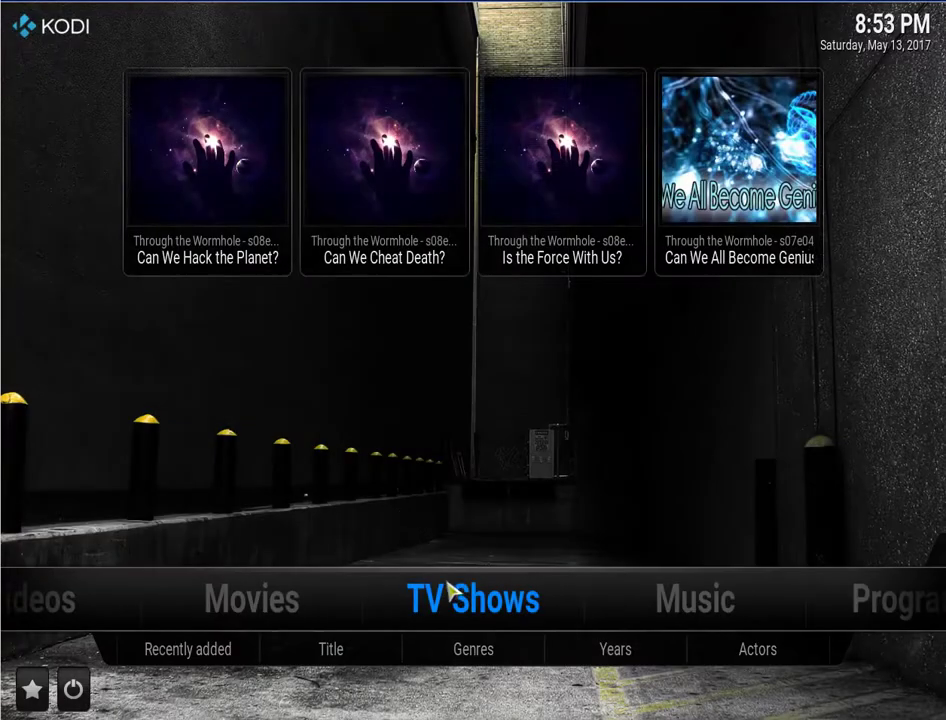
- In the skin settings, set the Music home menu item's widget set to Custom widgets - Favourites with the Albums favourite
scroll(454, 591, "down", 3)
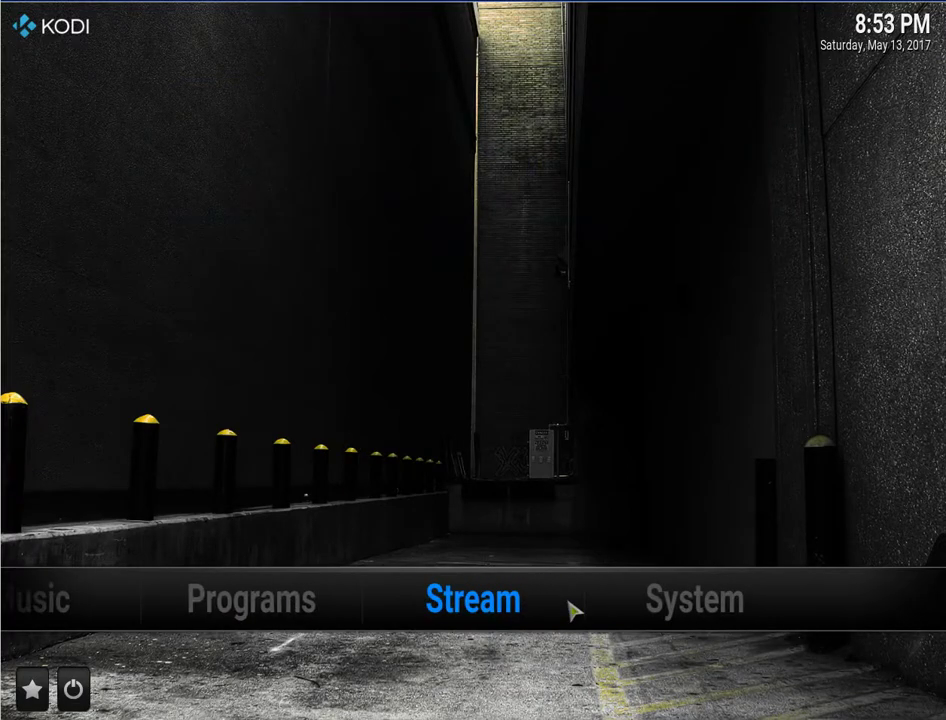
mouse_move(652, 620)
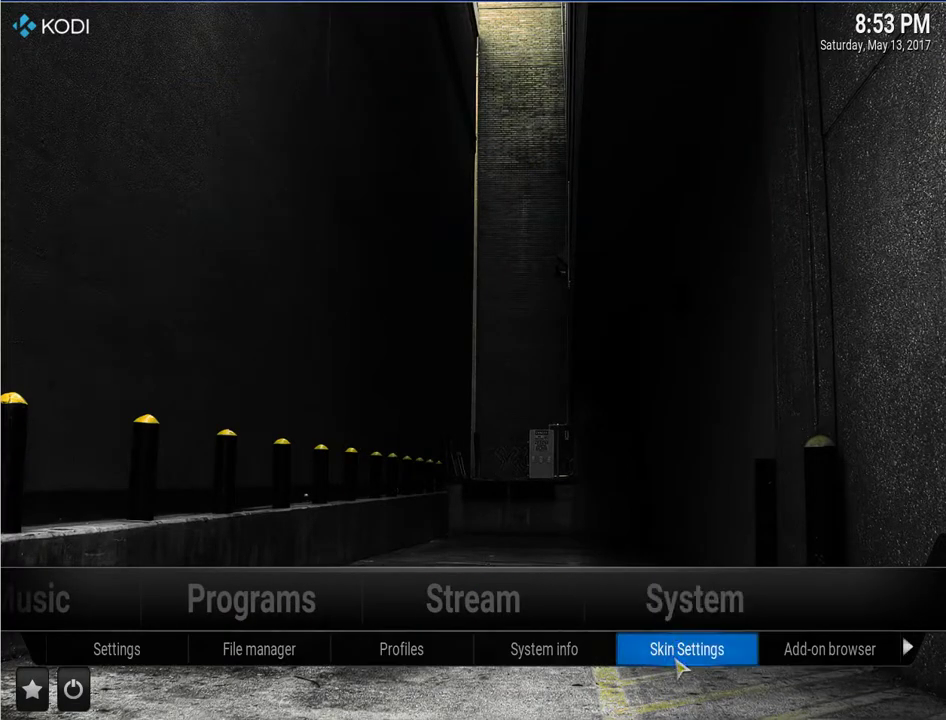
left_click(678, 667)
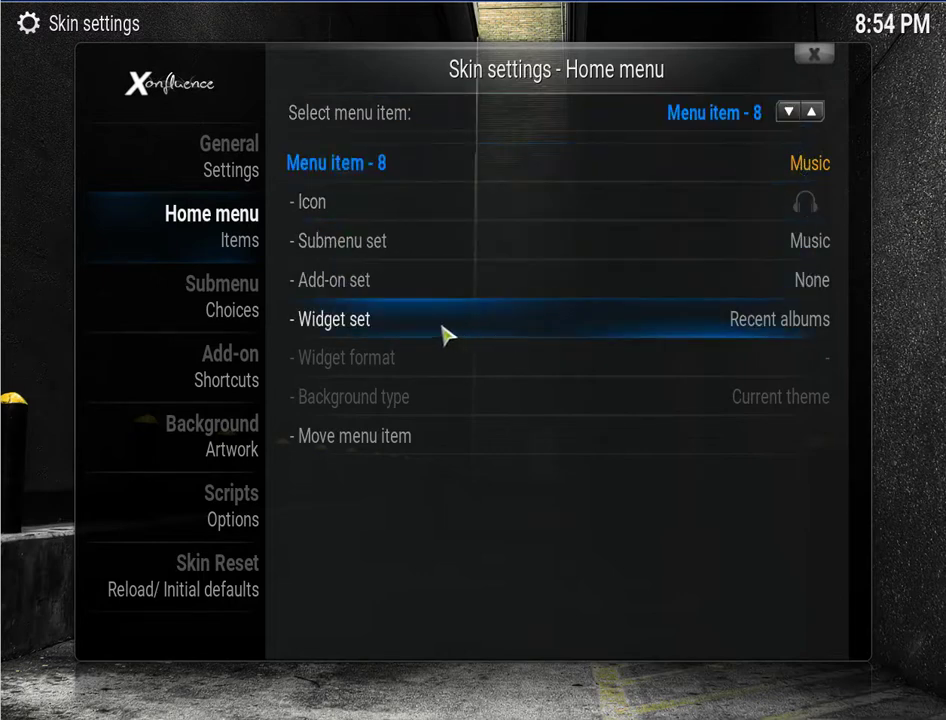
left_click(797, 337)
scroll(483, 330, "down", 4)
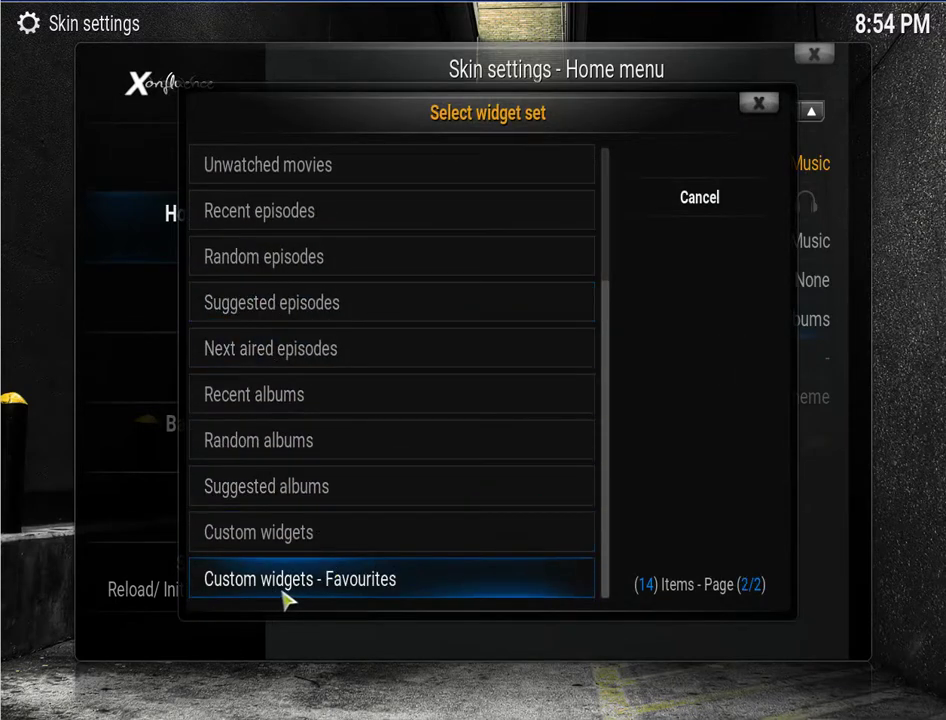
left_click(389, 580)
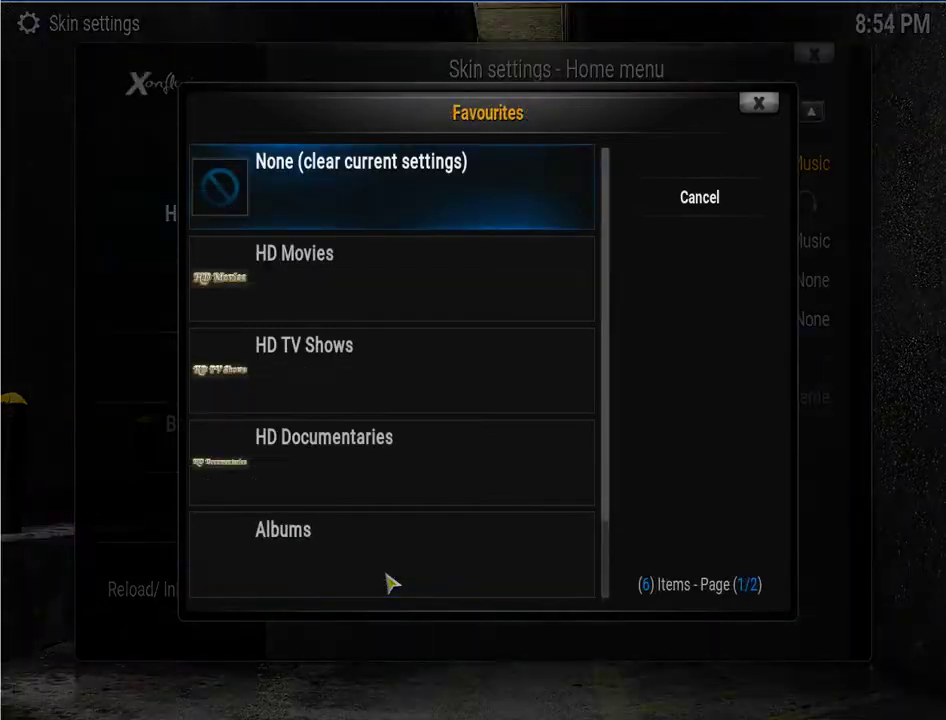
right_click(265, 568)
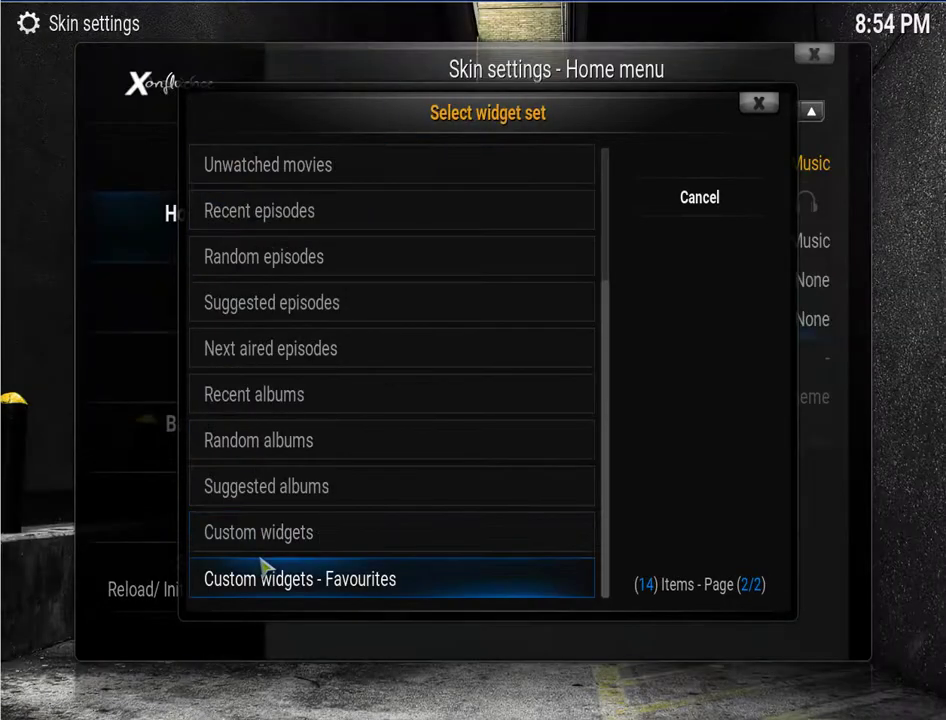
left_click(760, 104)
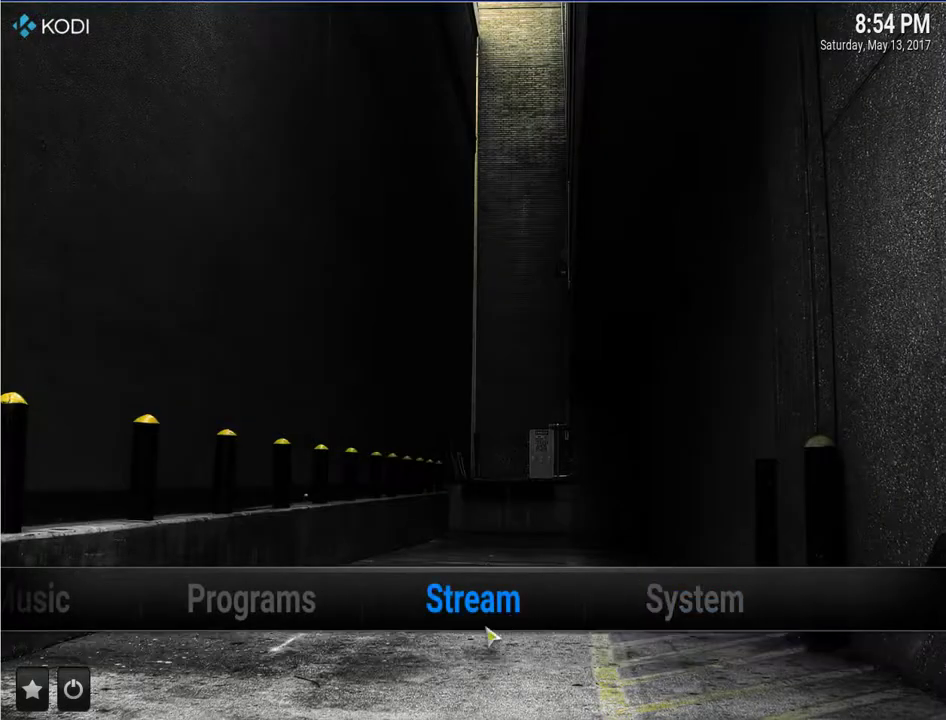
- Examine the favourite albums in the widget of the Music item on the home screen
scroll(487, 632, "up", 1)
scroll(484, 628, "up", 1)
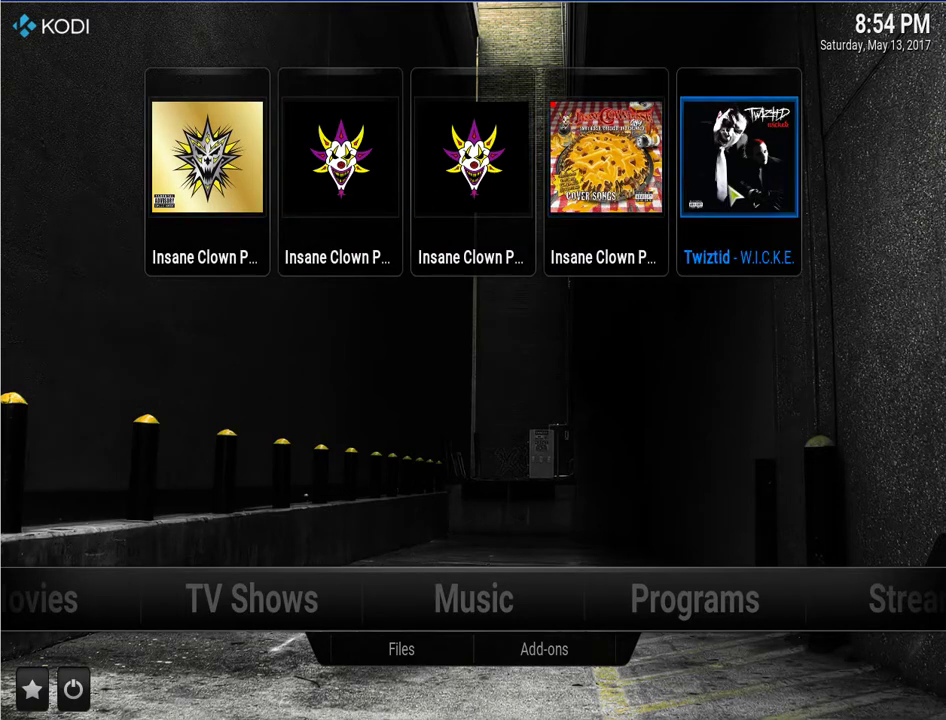
key("Left")
key("Left")
key("Right")
key("Right")
key("Right")
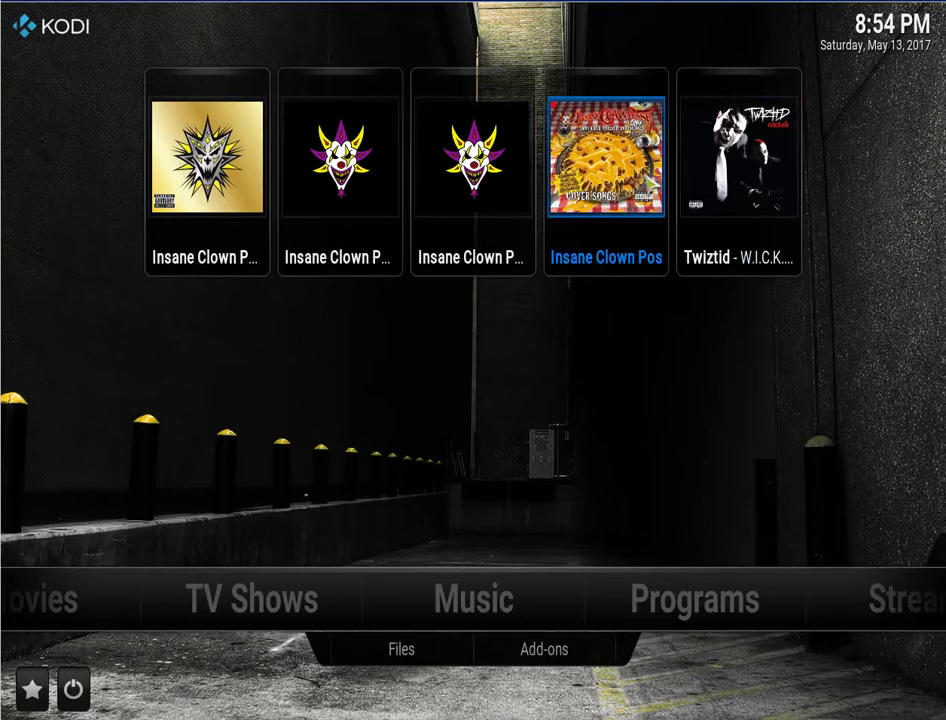
- Reopen Music Box from the music add-ons and search it for "blaze ya dead homie"
left_click(511, 655)
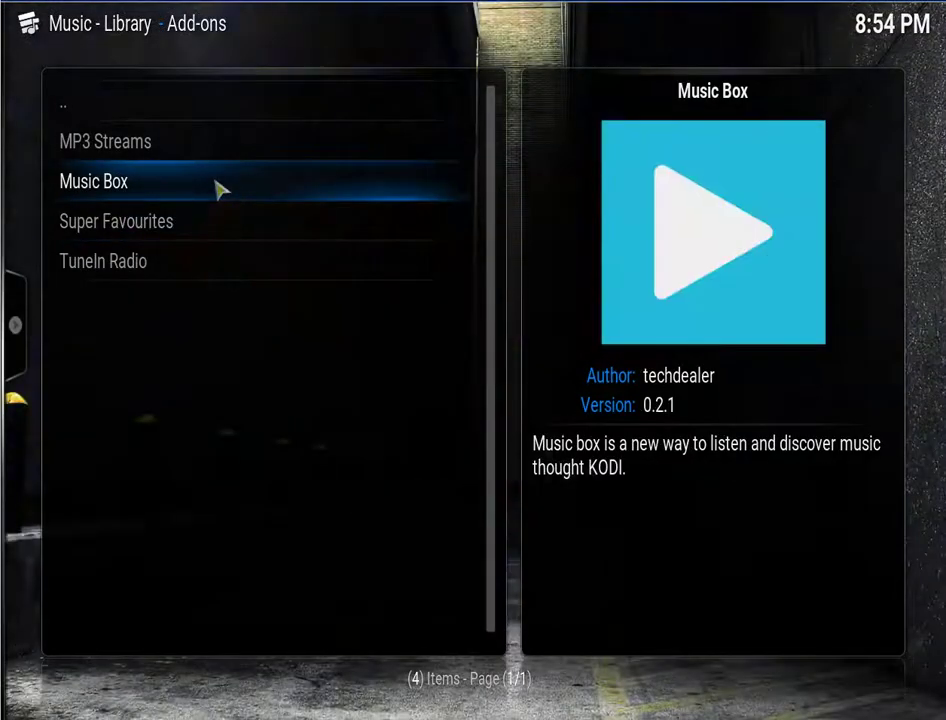
left_click(217, 189)
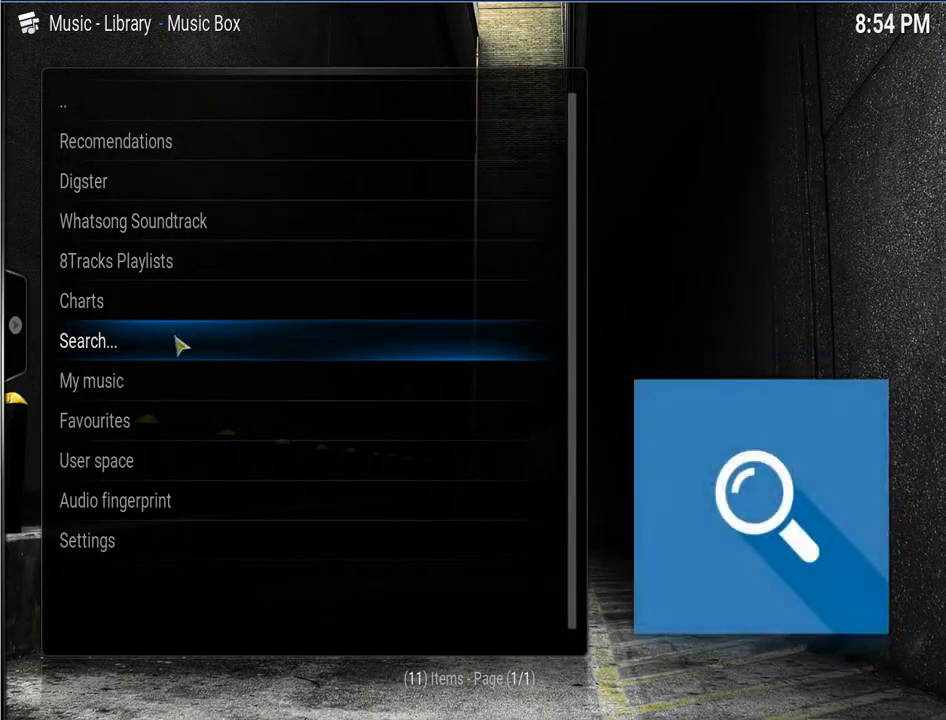
left_click(178, 345)
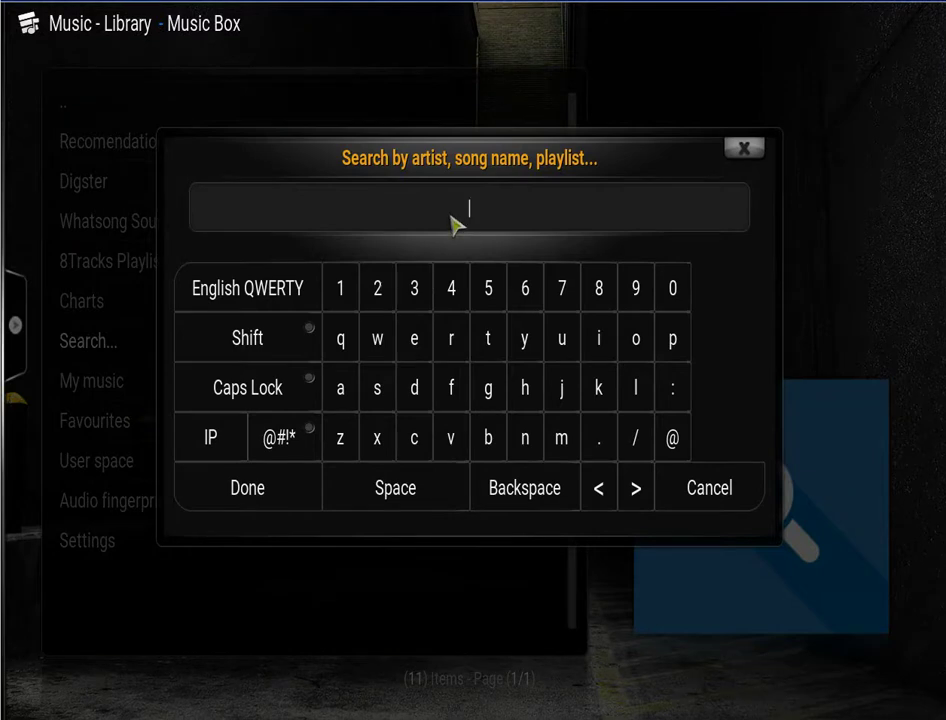
type("blaze ya de")
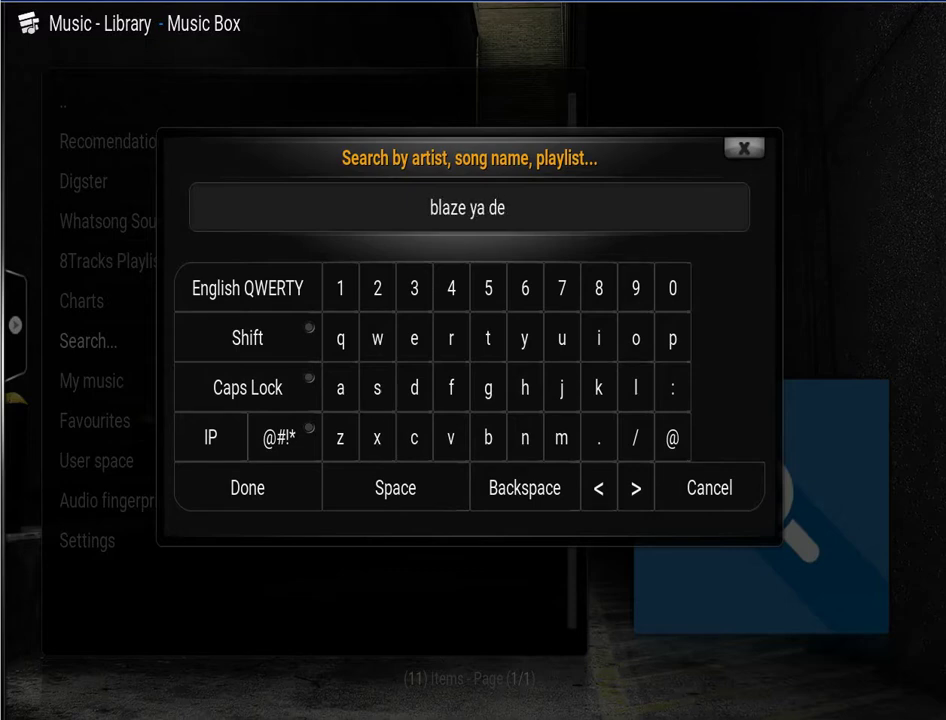
type("ad homie")
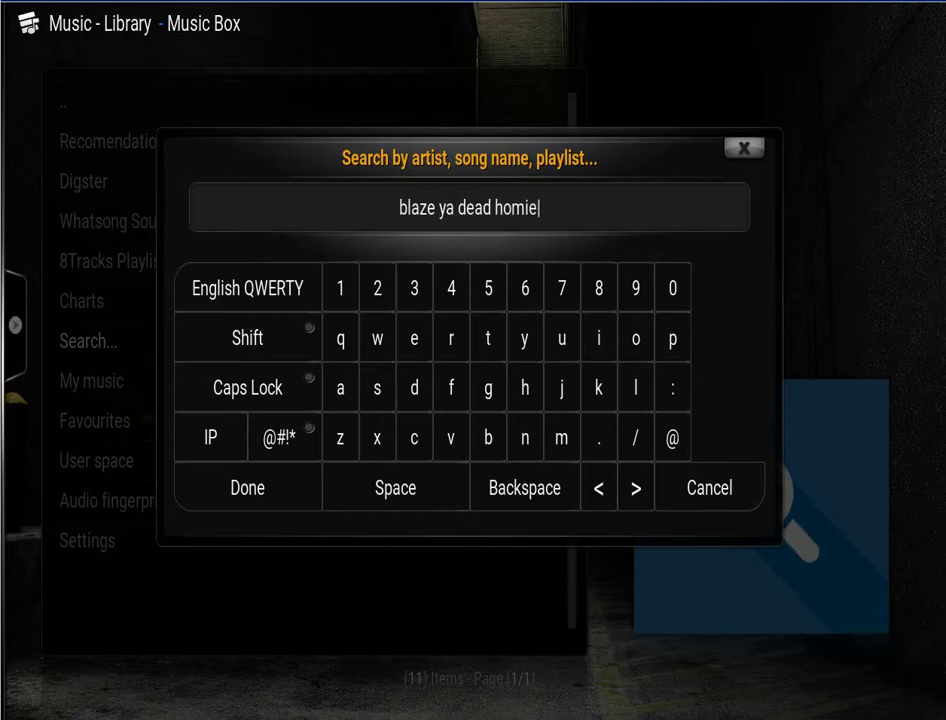
left_click(243, 490)
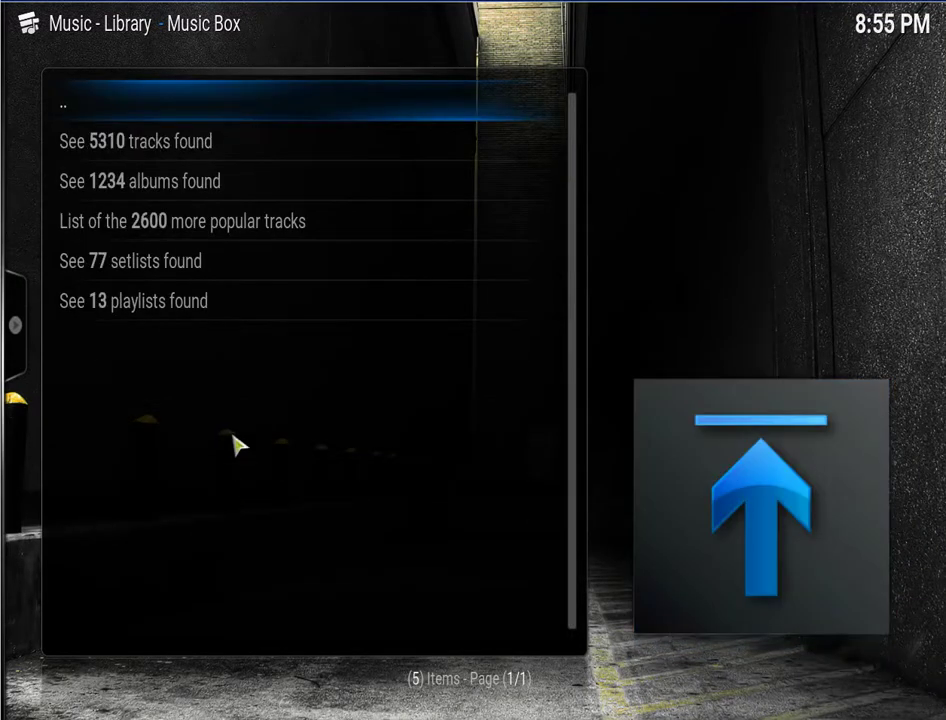
- Open the albums found, view the tracks of the album "Blaze Ya Dead Homie" and return to the album list
left_click(250, 183)
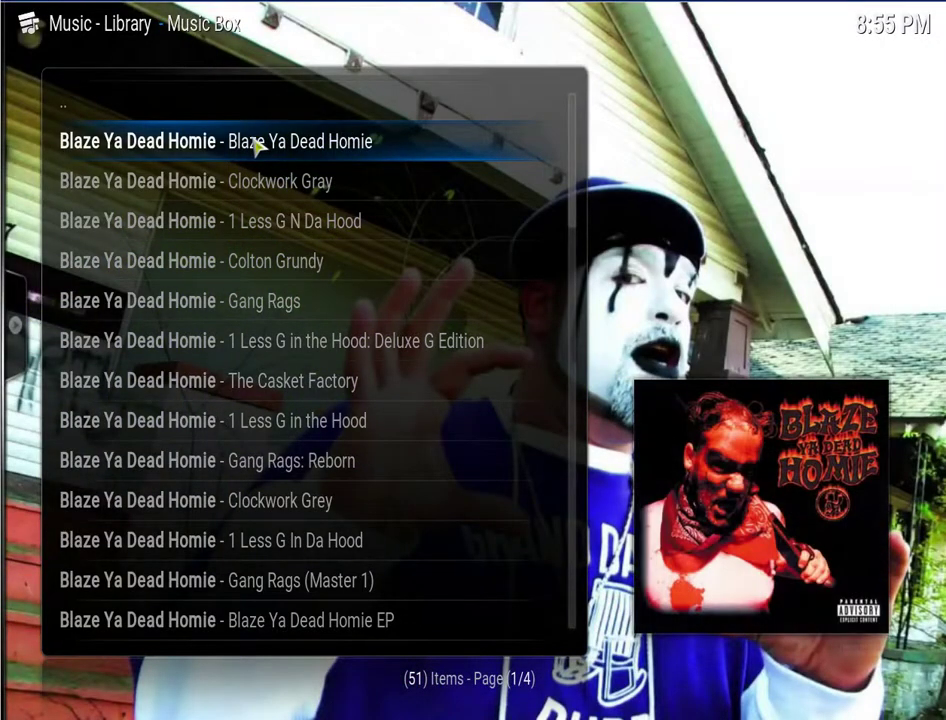
left_click(255, 147)
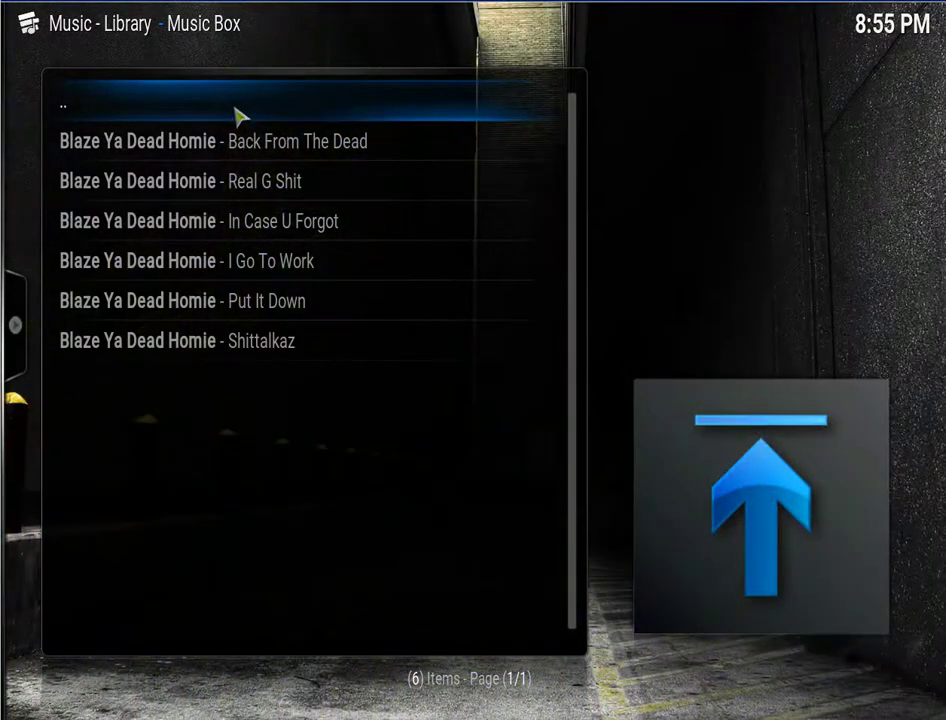
left_click(240, 115)
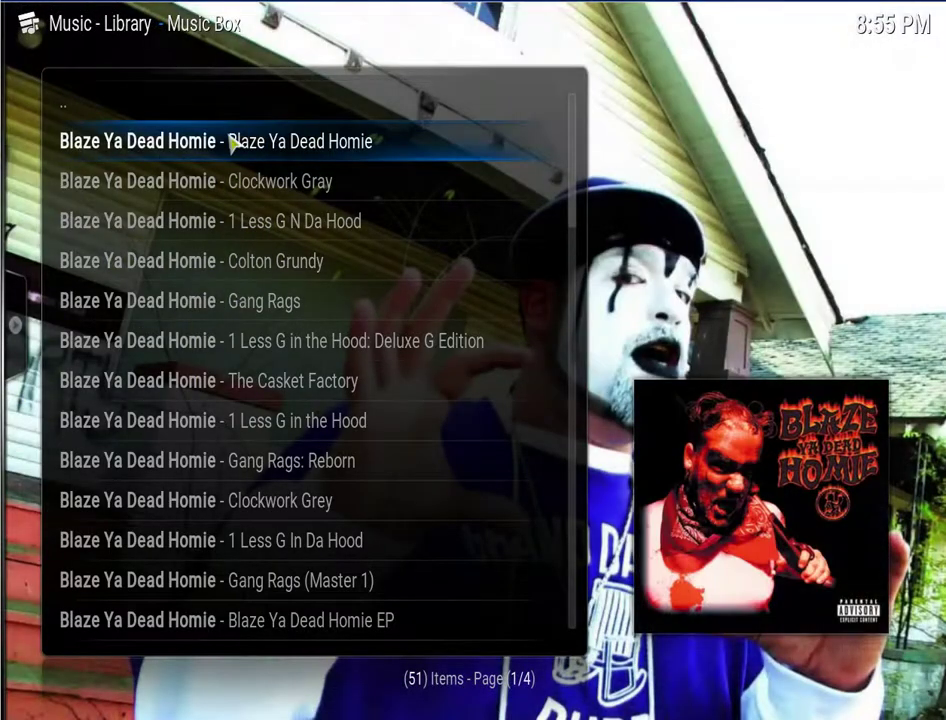
- Add the album "Blaze Ya Dead Homie" to the Music Box favorites and return to the home screen
right_click(233, 146)
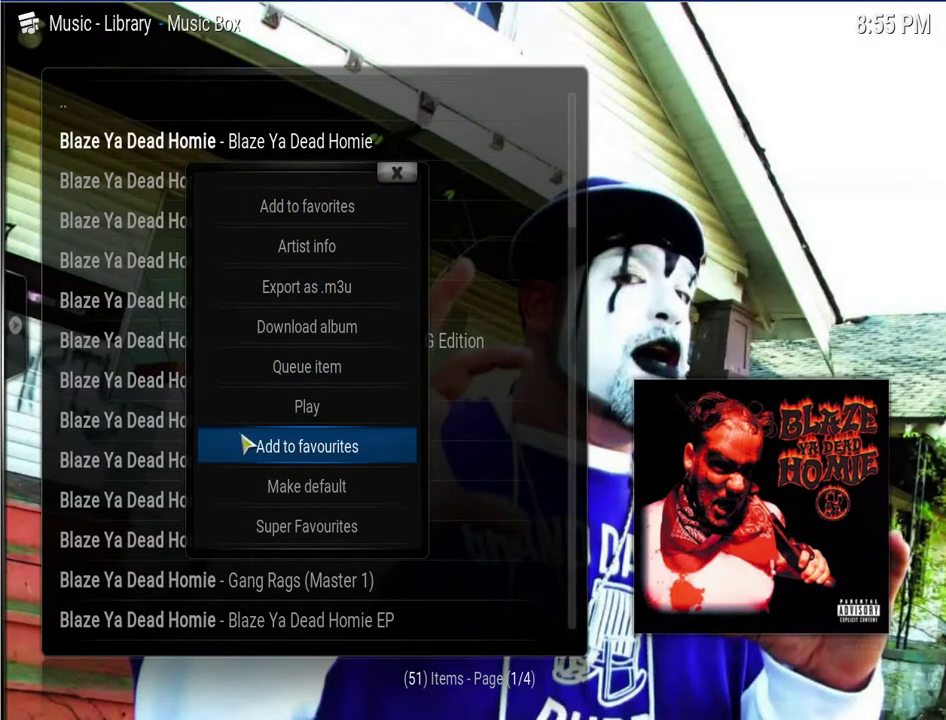
left_click(318, 207)
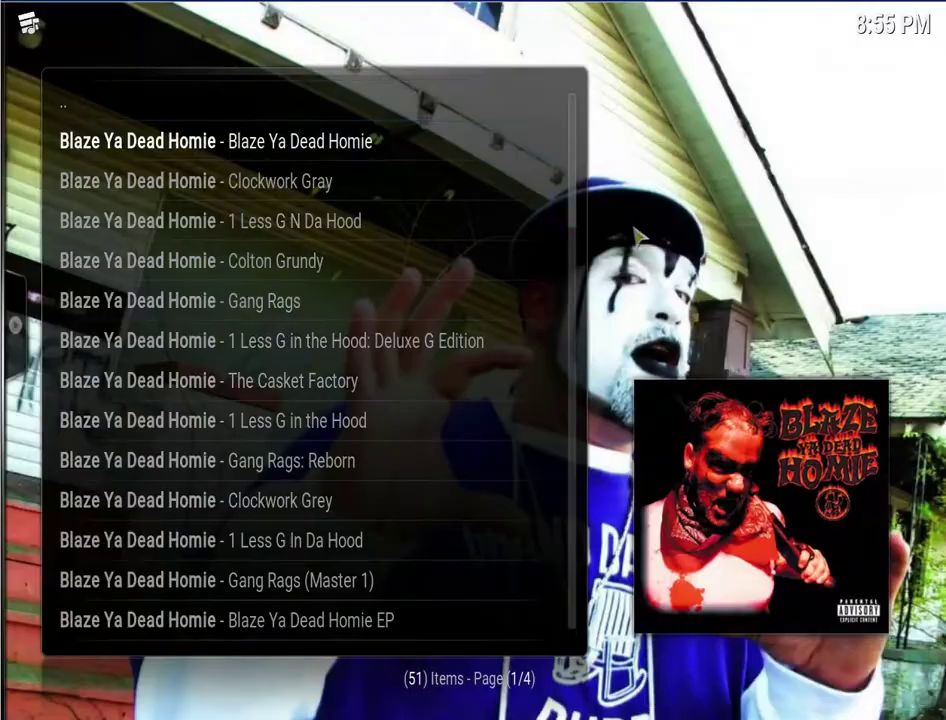
right_click(640, 236)
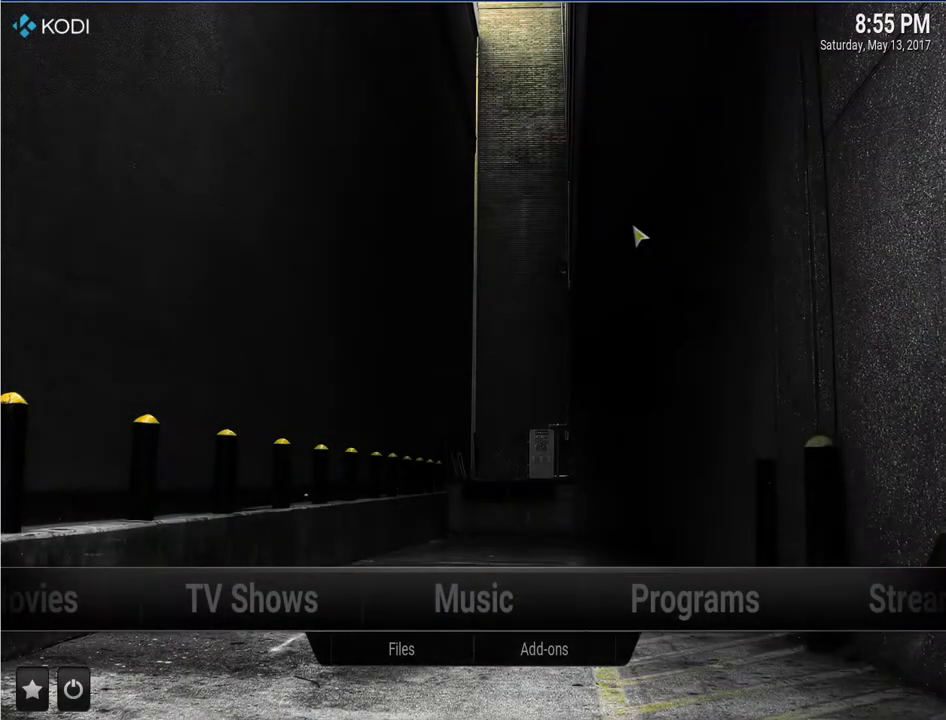
- Restart Kodi, checking the running processes in Windows Task Manager before relaunching it
mouse_move(443, 591)
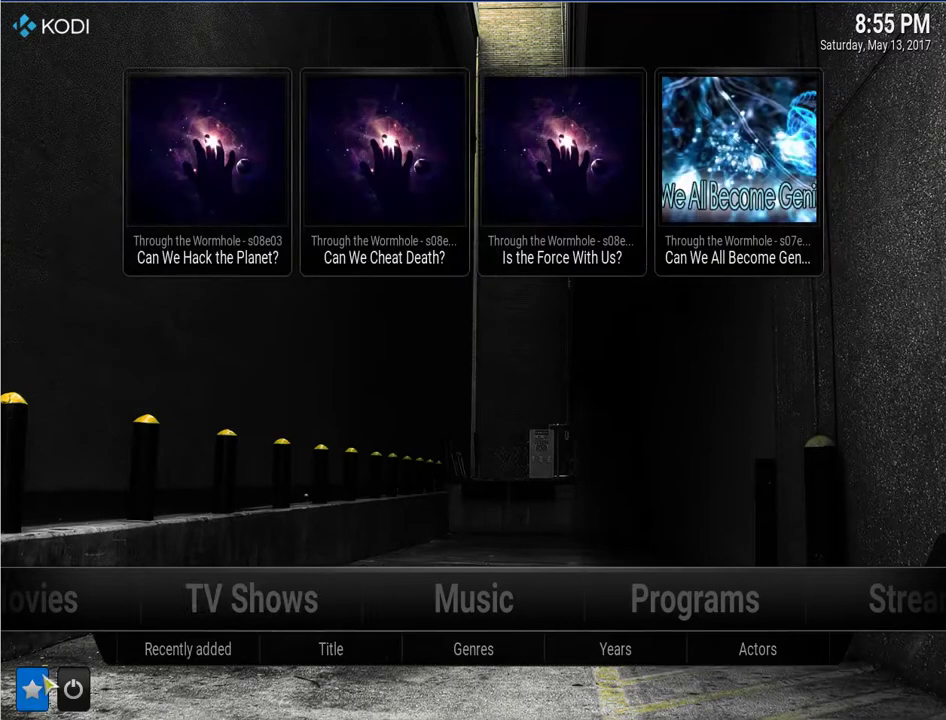
left_click(74, 688)
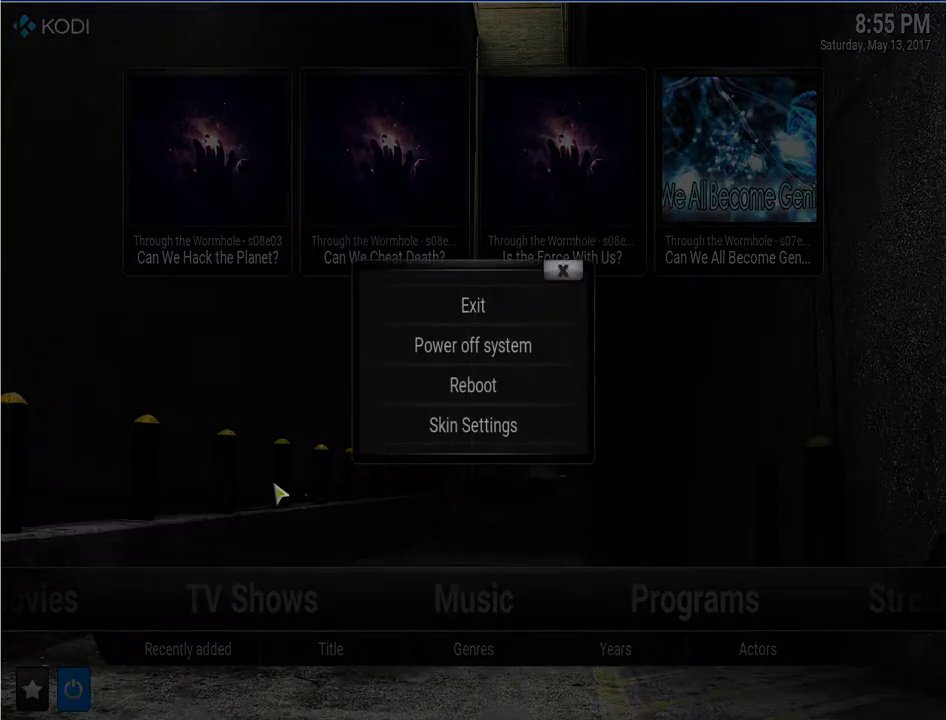
left_click(432, 318)
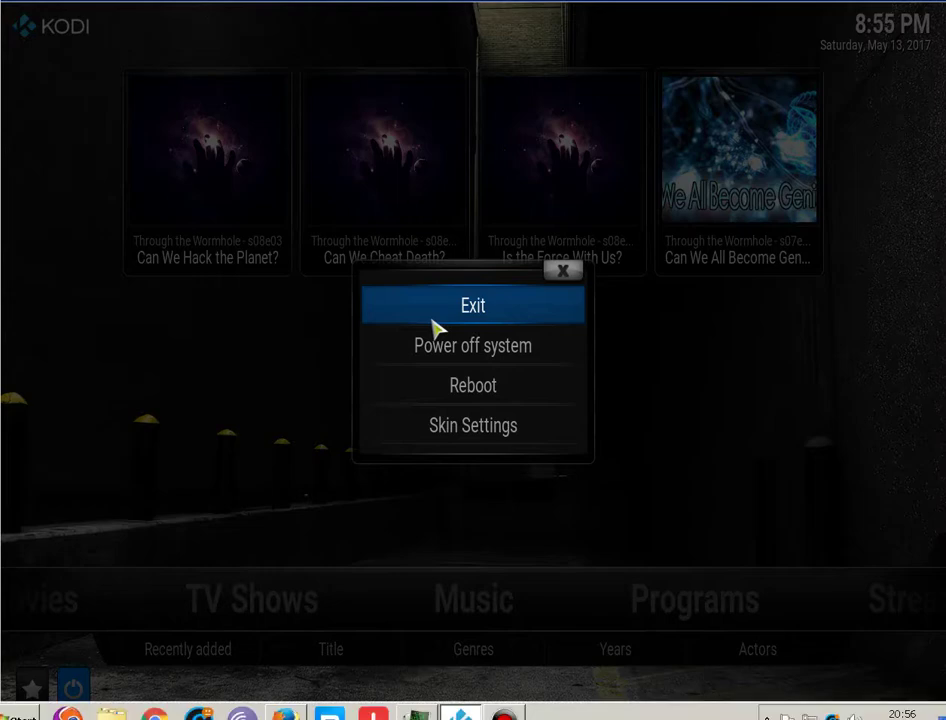
key("ctrl+shift+Escape")
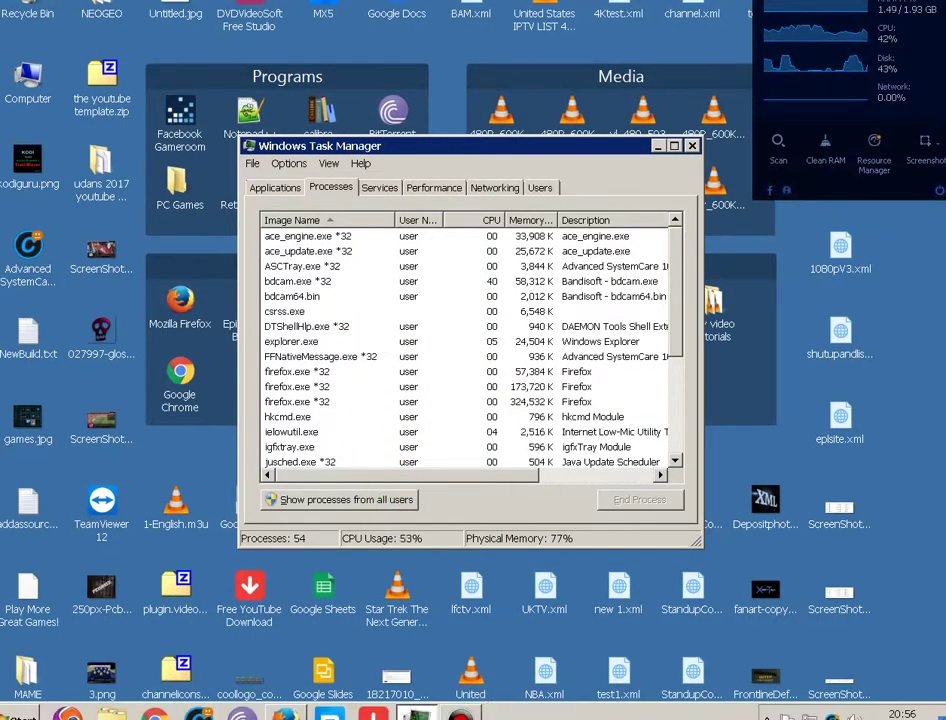
left_click(12, 712)
left_click(42, 447)
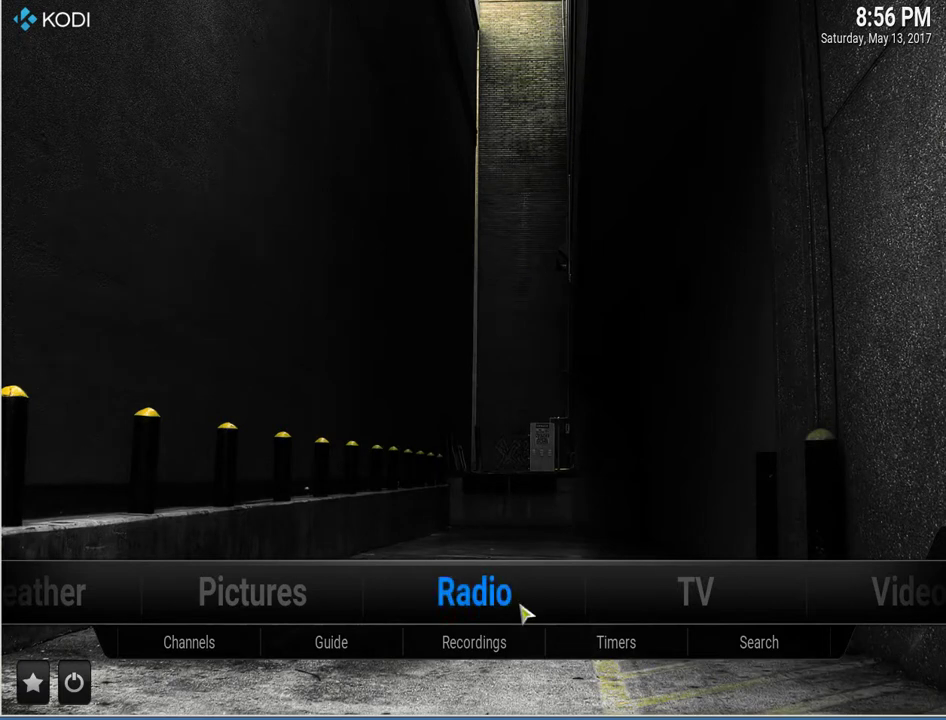
- Go to the Music item on the home screen and look through all favourite albums in its widget
scroll(500, 604, "down", 3)
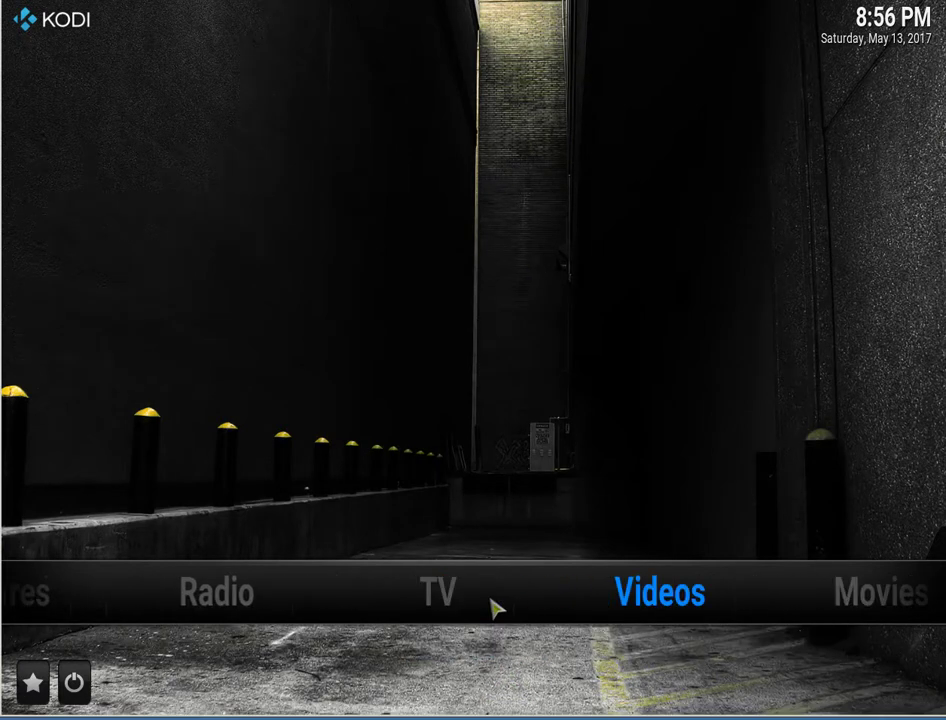
scroll(485, 608, "down", 2)
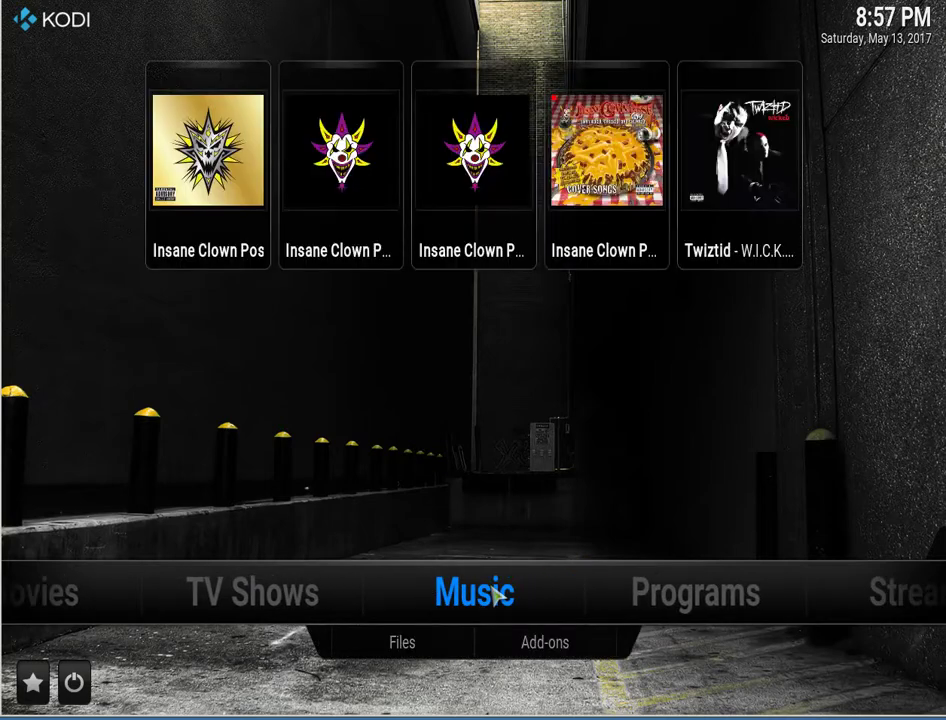
scroll(479, 222, "down", 1)
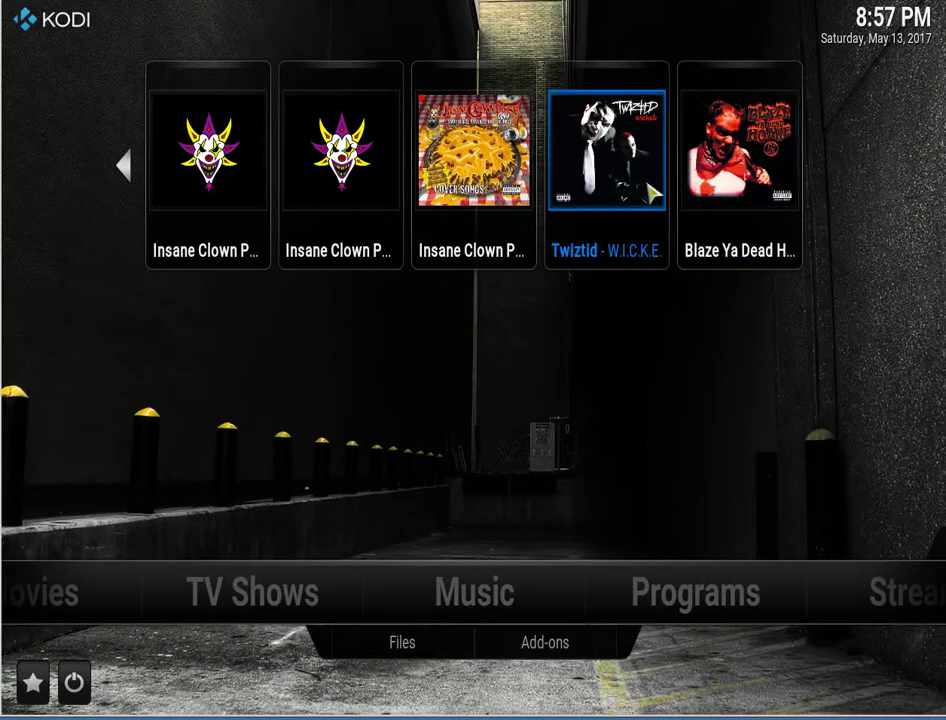
scroll(520, 188, "up", 1)
scroll(509, 186, "down", 1)
scroll(483, 195, "up", 1)
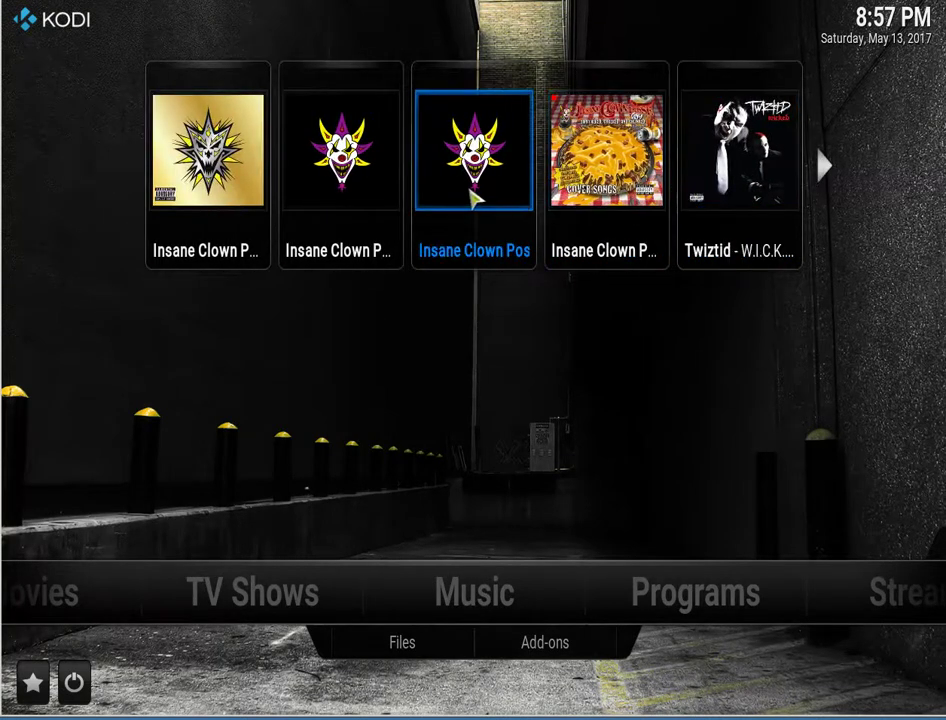
scroll(483, 196, "down", 1)
scroll(470, 145, "down", 1)
scroll(470, 145, "up", 2)
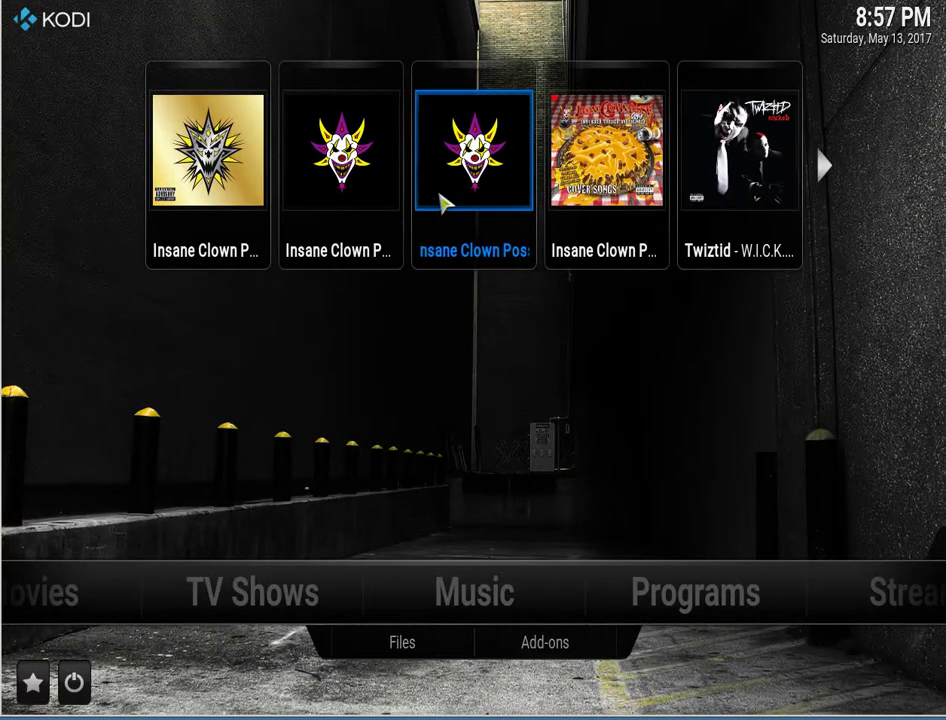
scroll(458, 205, "down", 1)
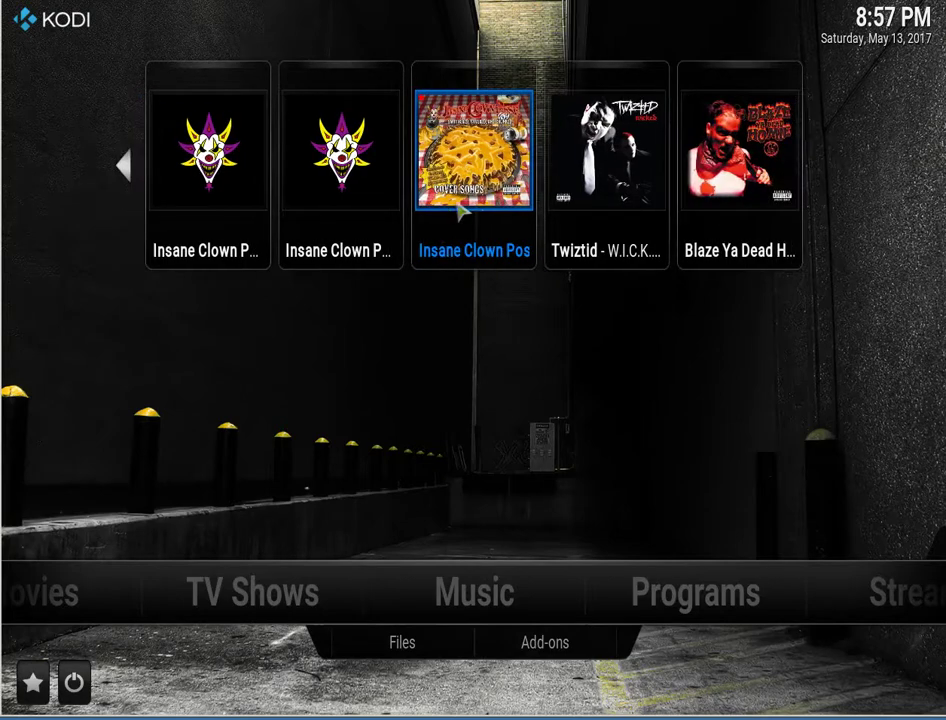
scroll(462, 210, "up", 1)
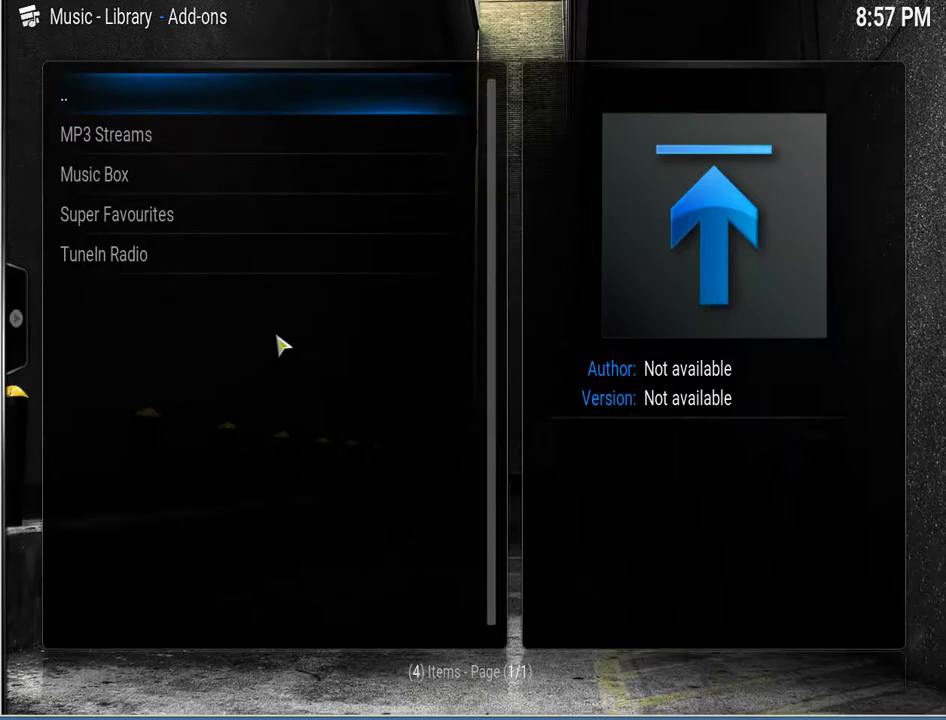
- Open Music Box from the music add-ons, view the categories under Favourites and return to its main list
left_click(261, 170)
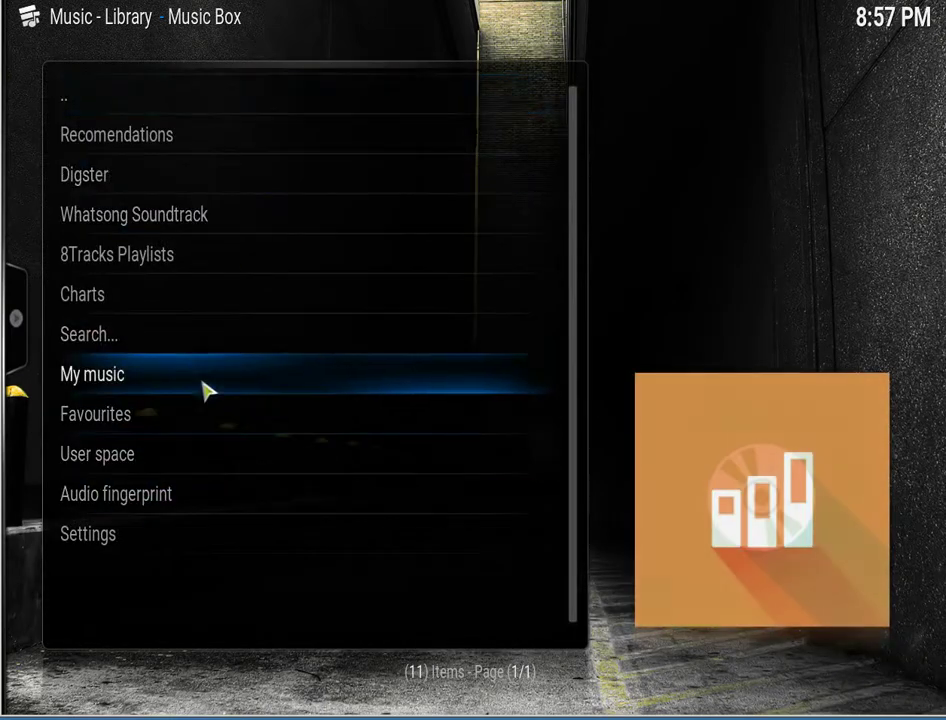
left_click(197, 419)
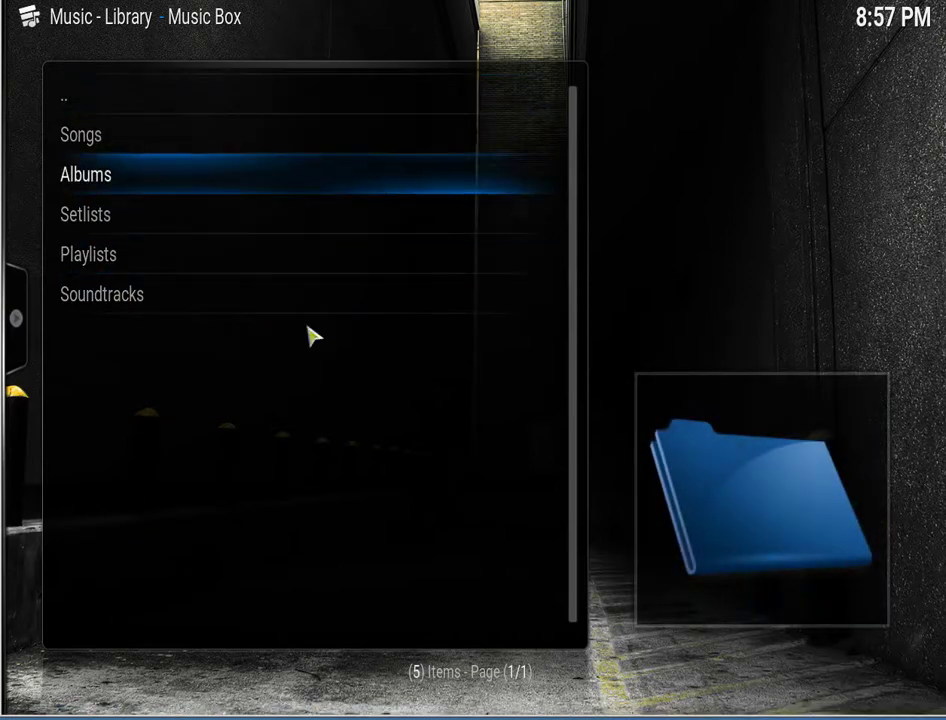
left_click(213, 88)
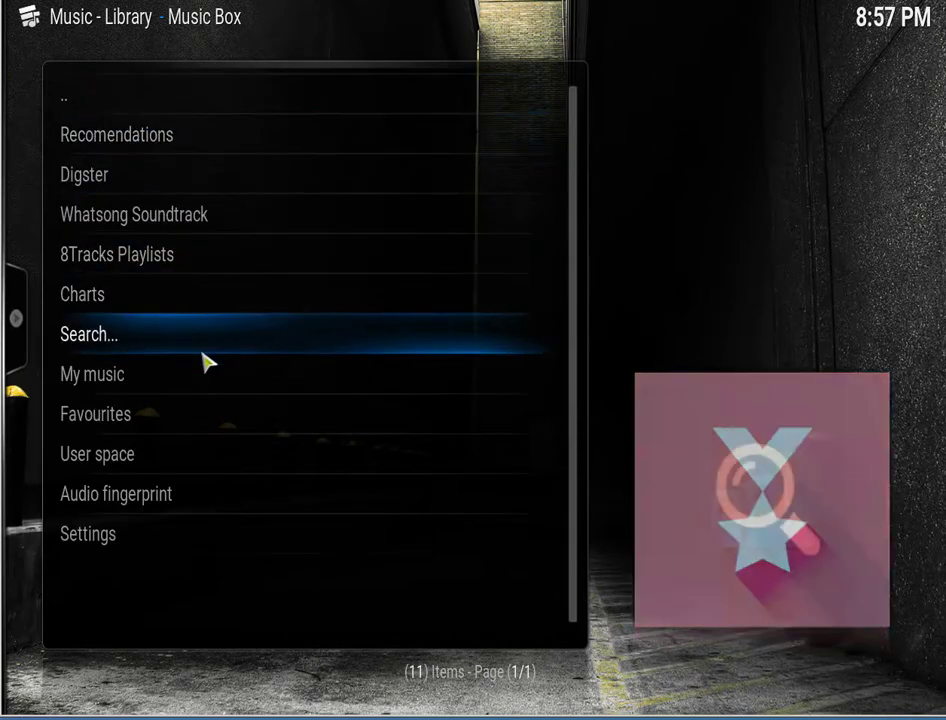